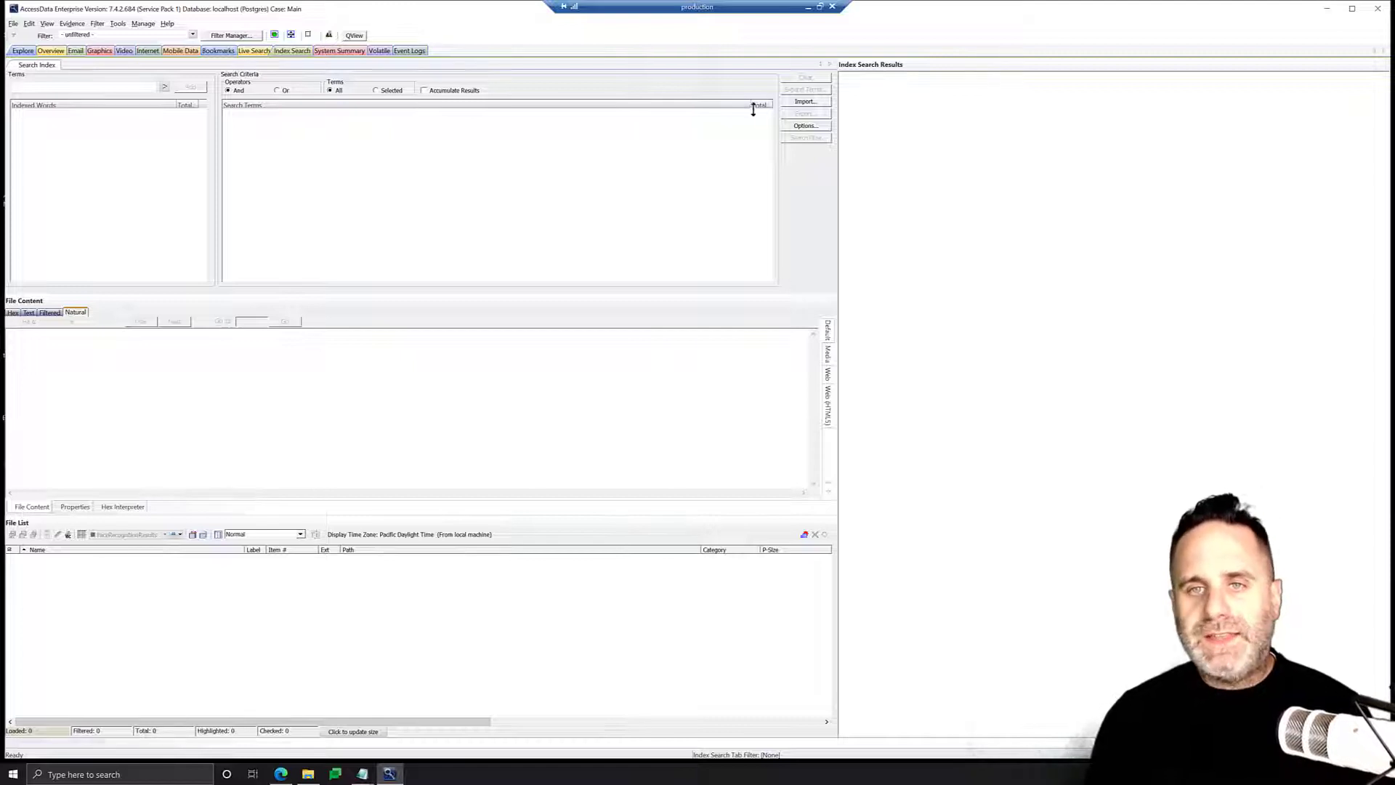
Import the search terms from SearchThis.txt on the Desktop into the index search list.
left_click(804, 101)
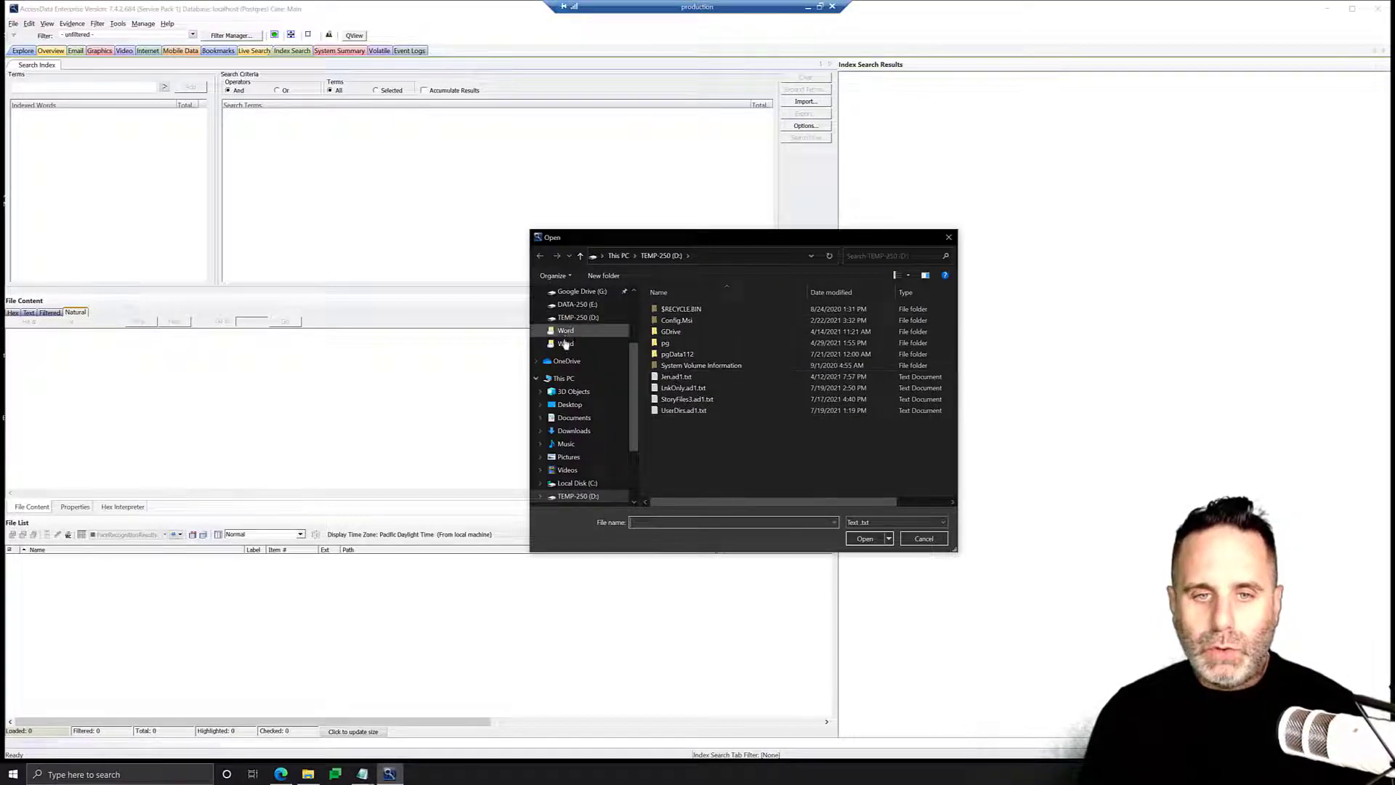
left_click(571, 405)
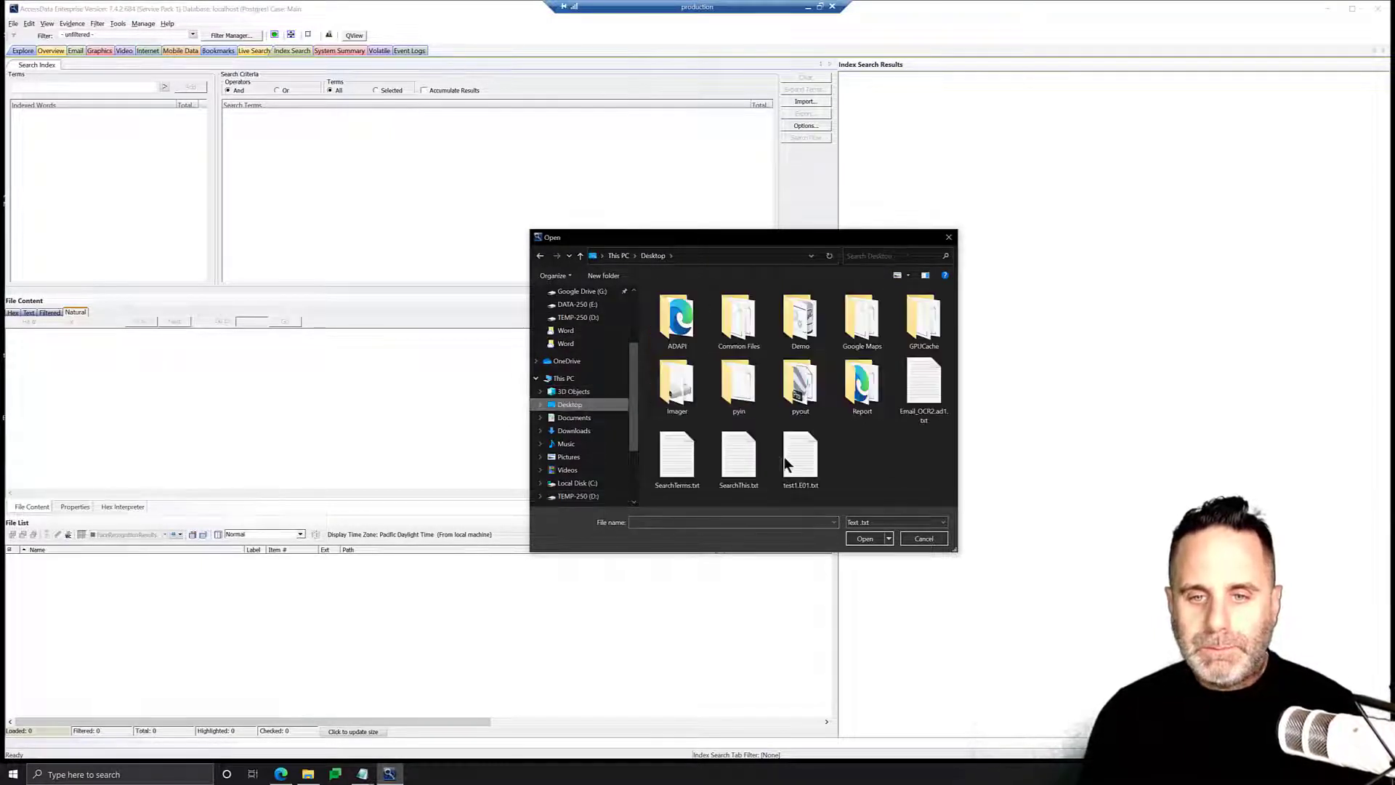
left_click(738, 458)
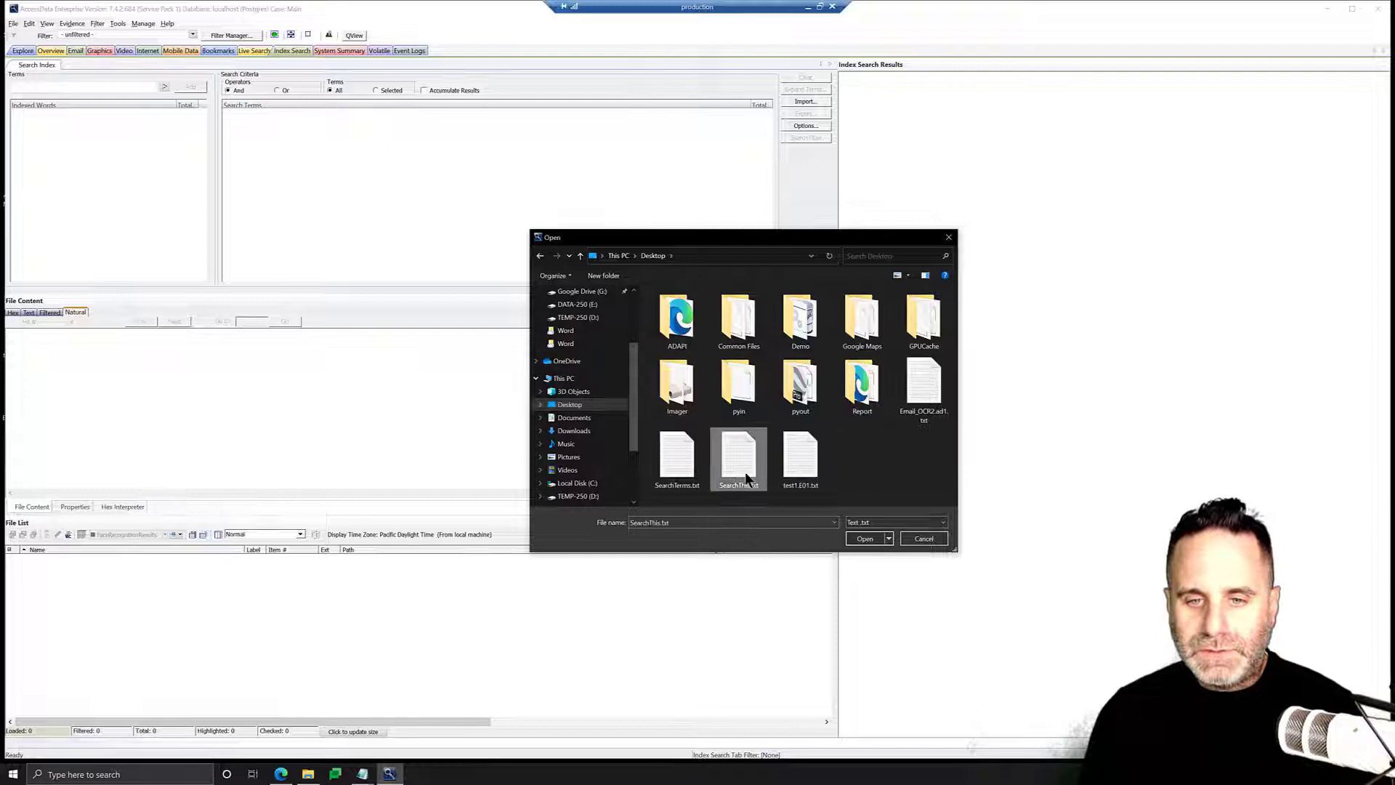
left_click(865, 538)
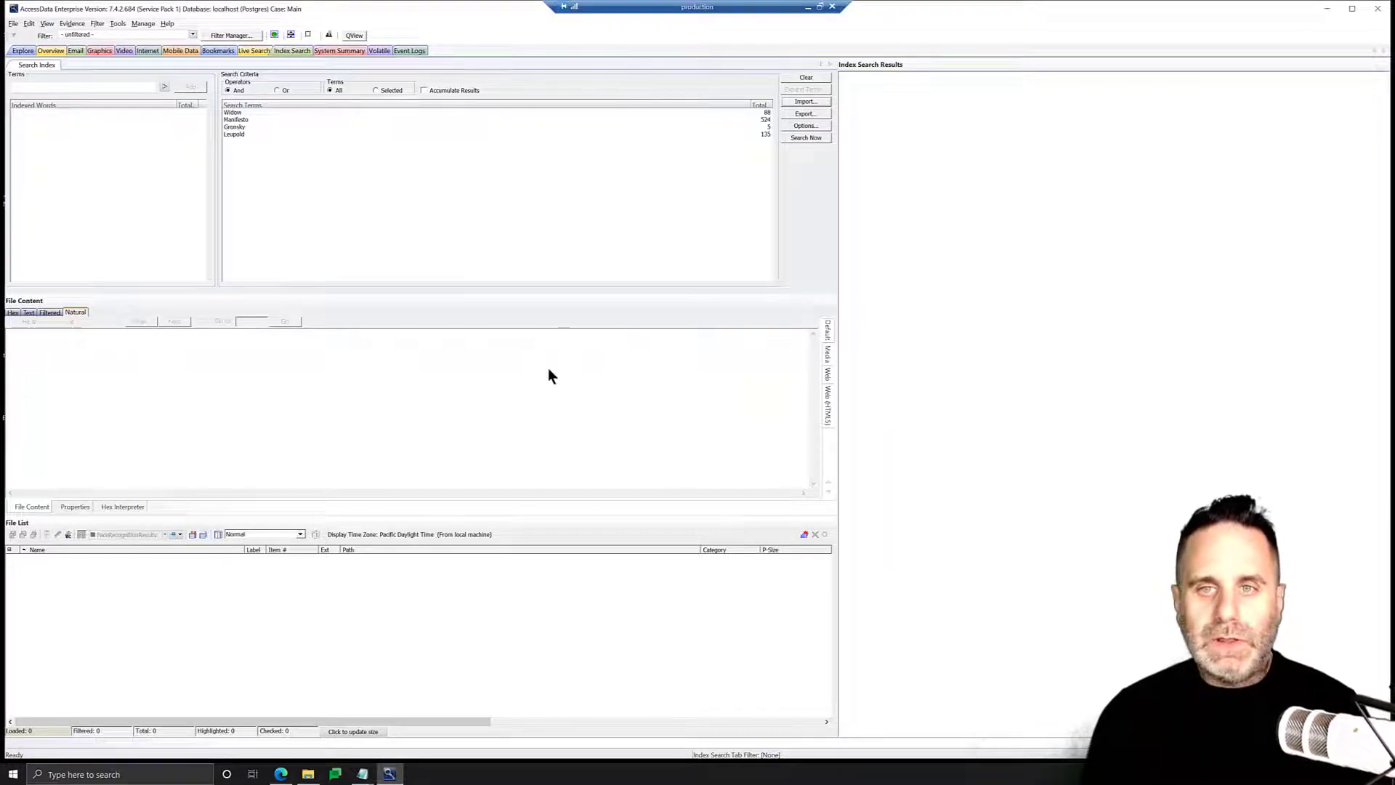
Run an Or index search on the imported terms with the Actual Files filter, including all files.
left_click(277, 91)
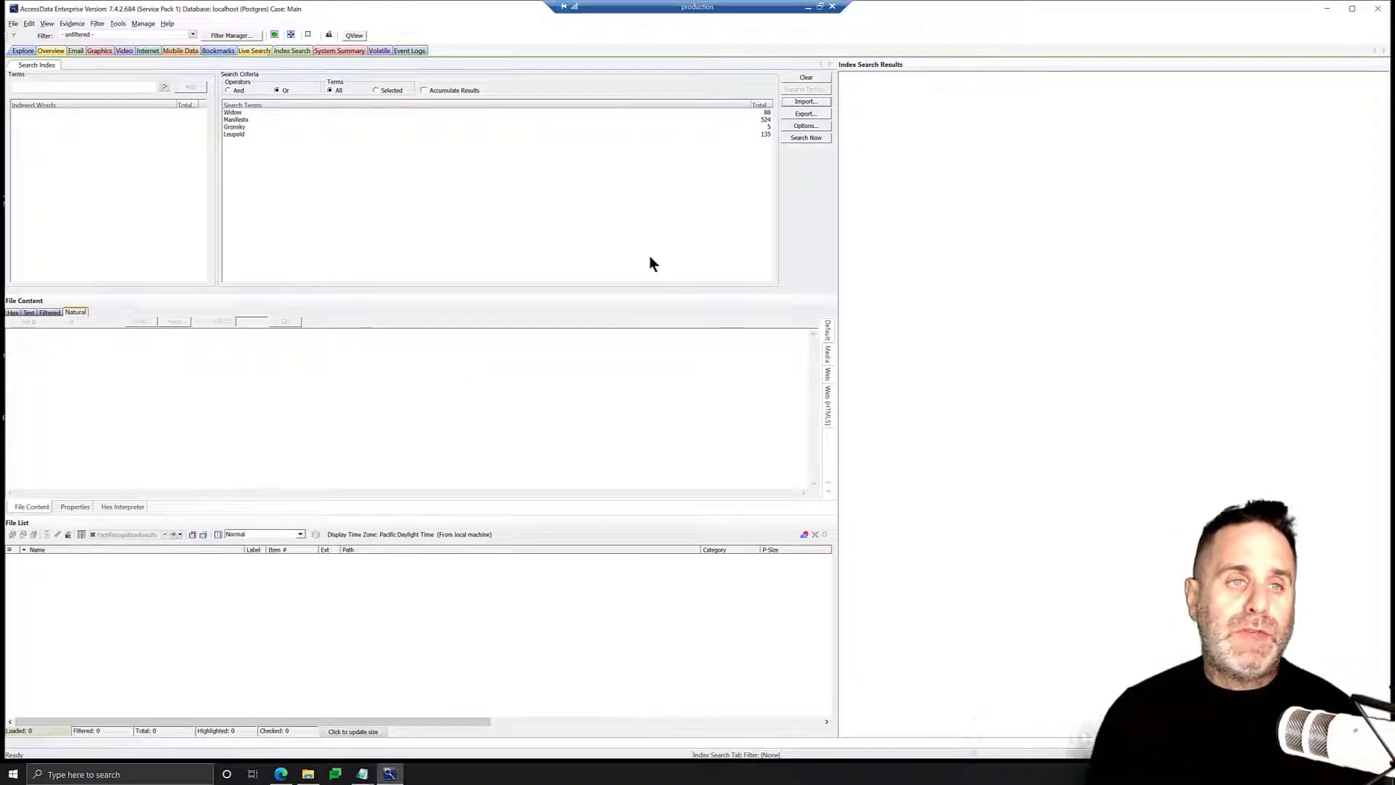
left_click(192, 35)
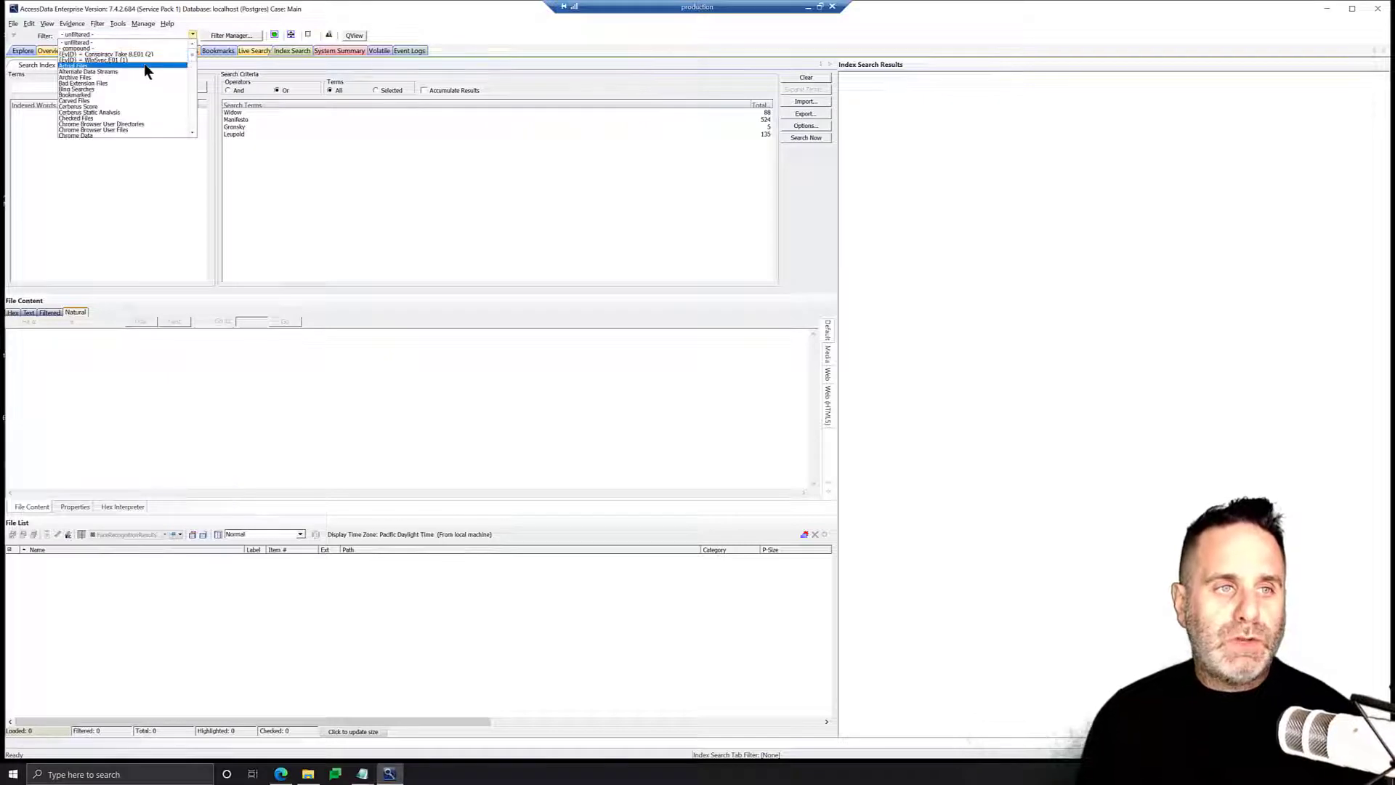
left_click(144, 63)
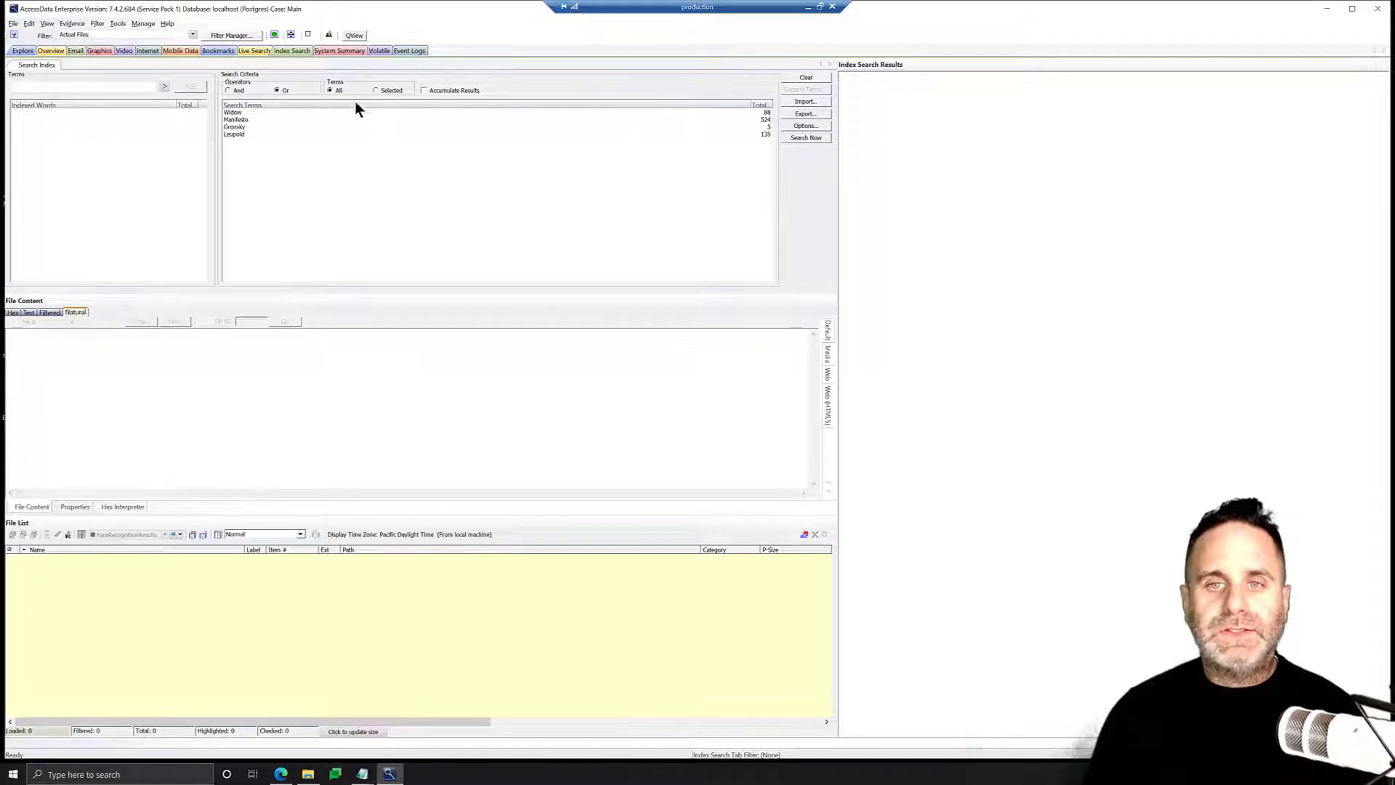
left_click(806, 138)
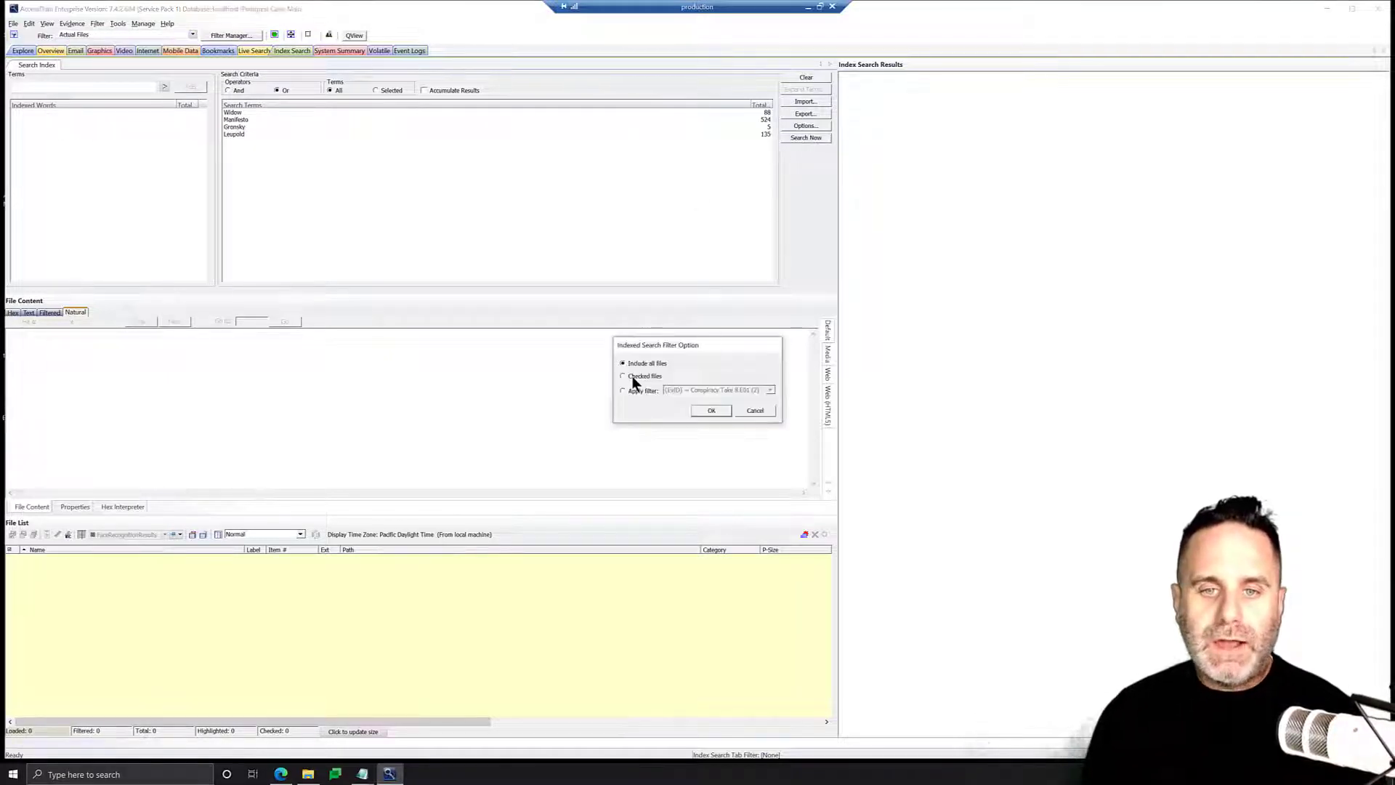
left_click(703, 411)
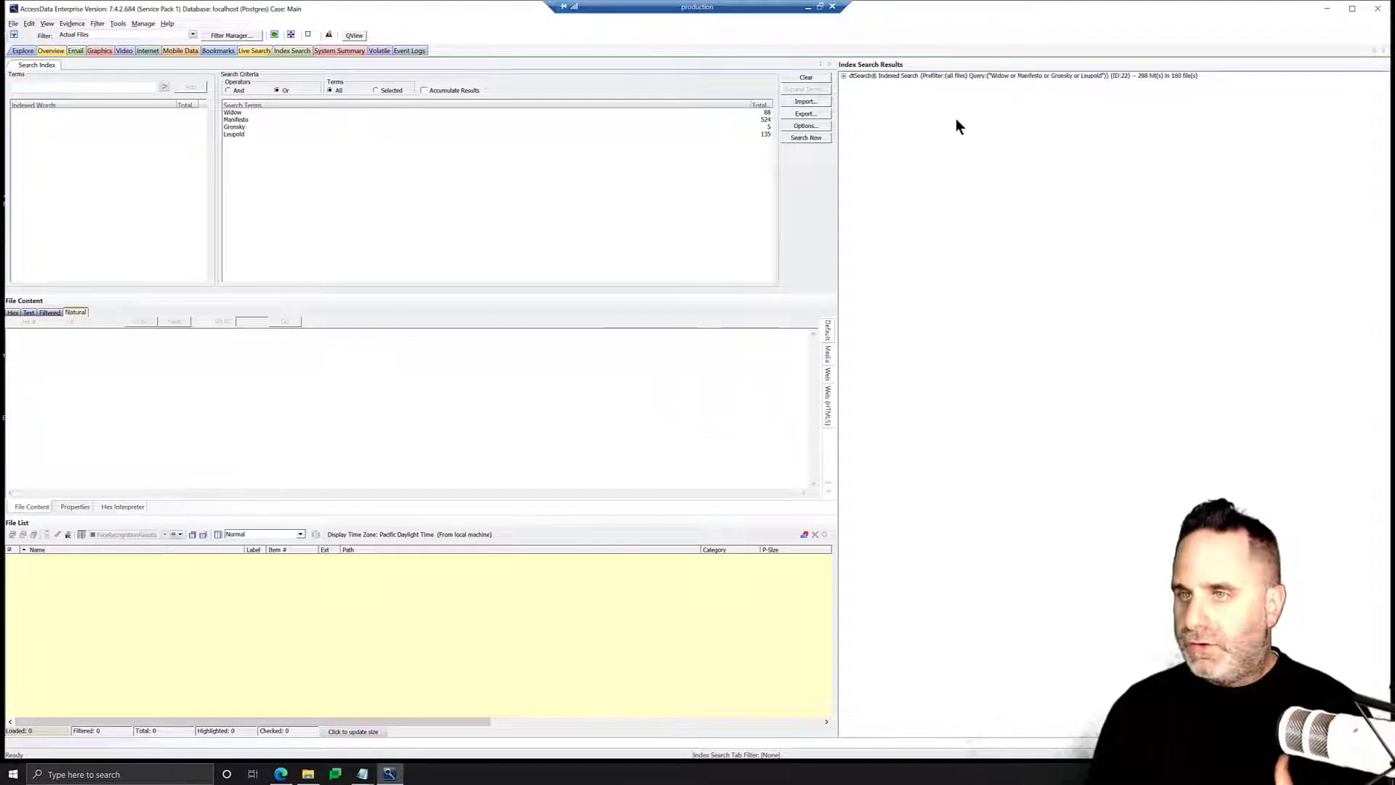
Load the index search results into the file list and widen the Label column.
double_click(850, 75)
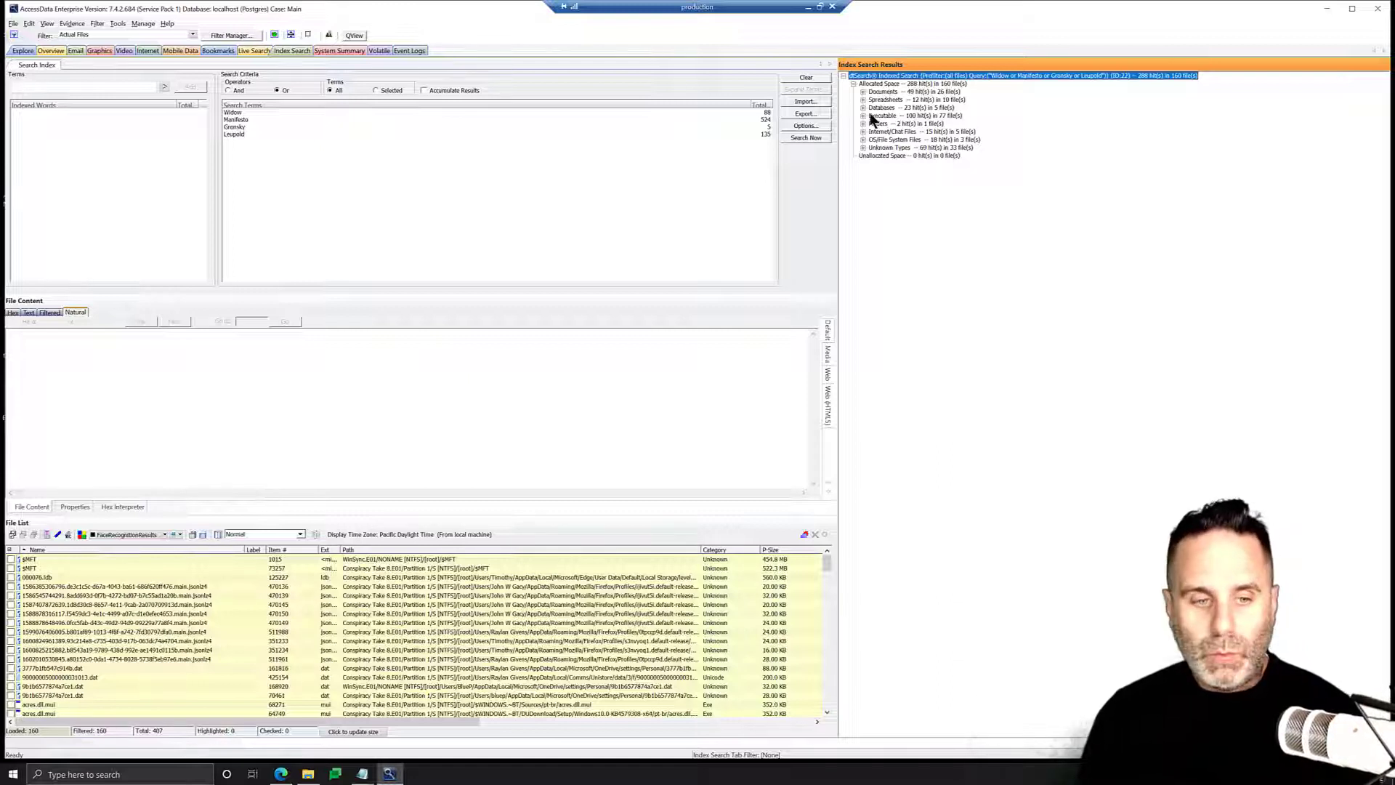
left_click_drag(265, 550, 328, 551)
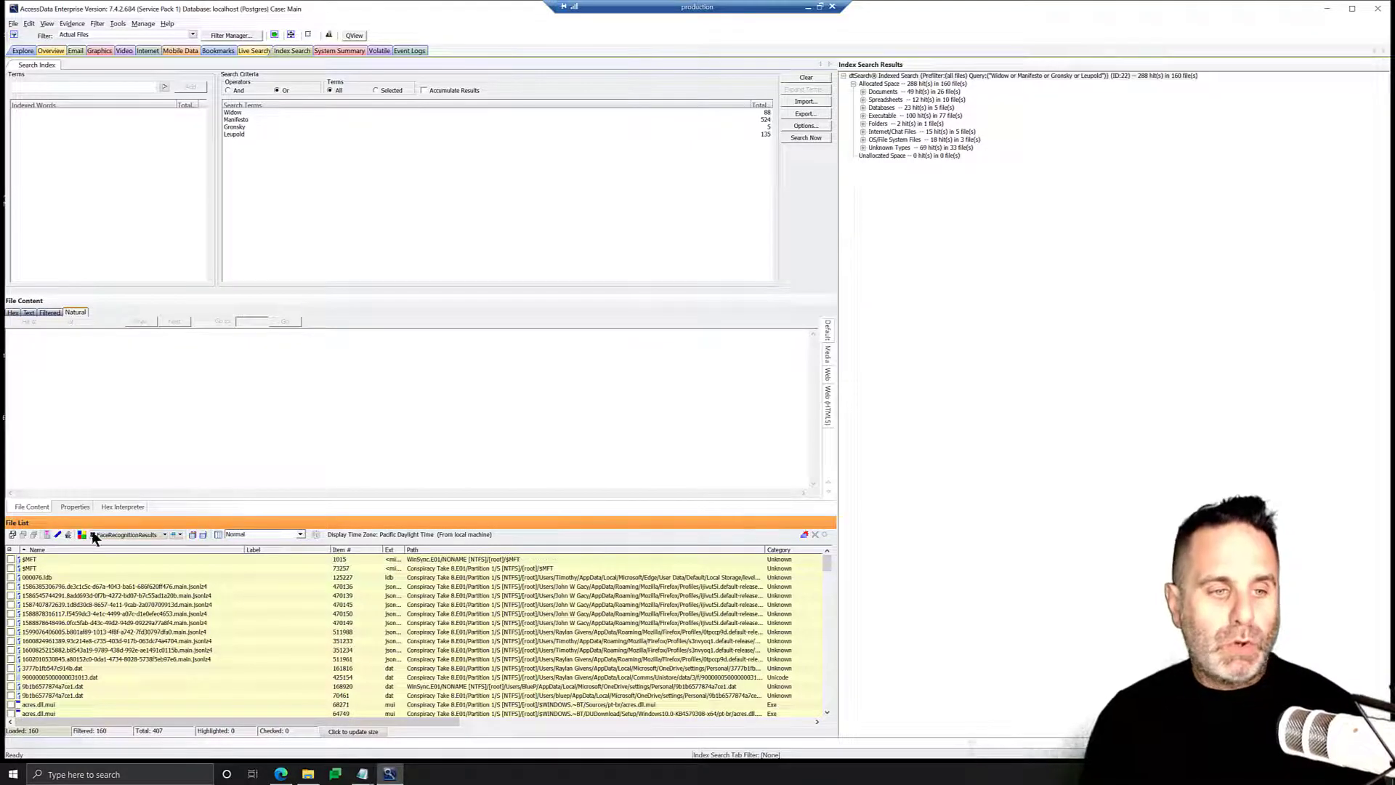
Create a new local label named Search Results and apply it to all listed files.
left_click(83, 536)
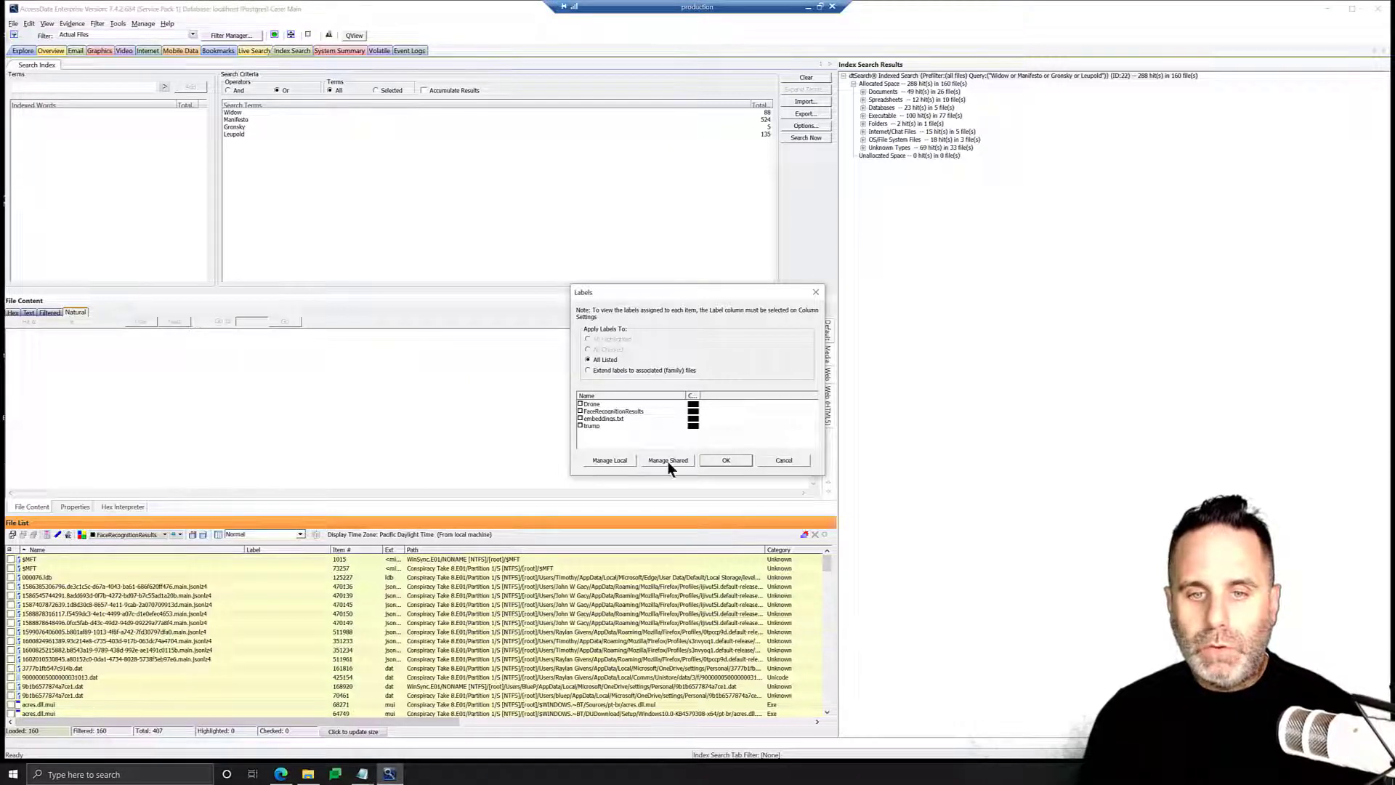
left_click(611, 461)
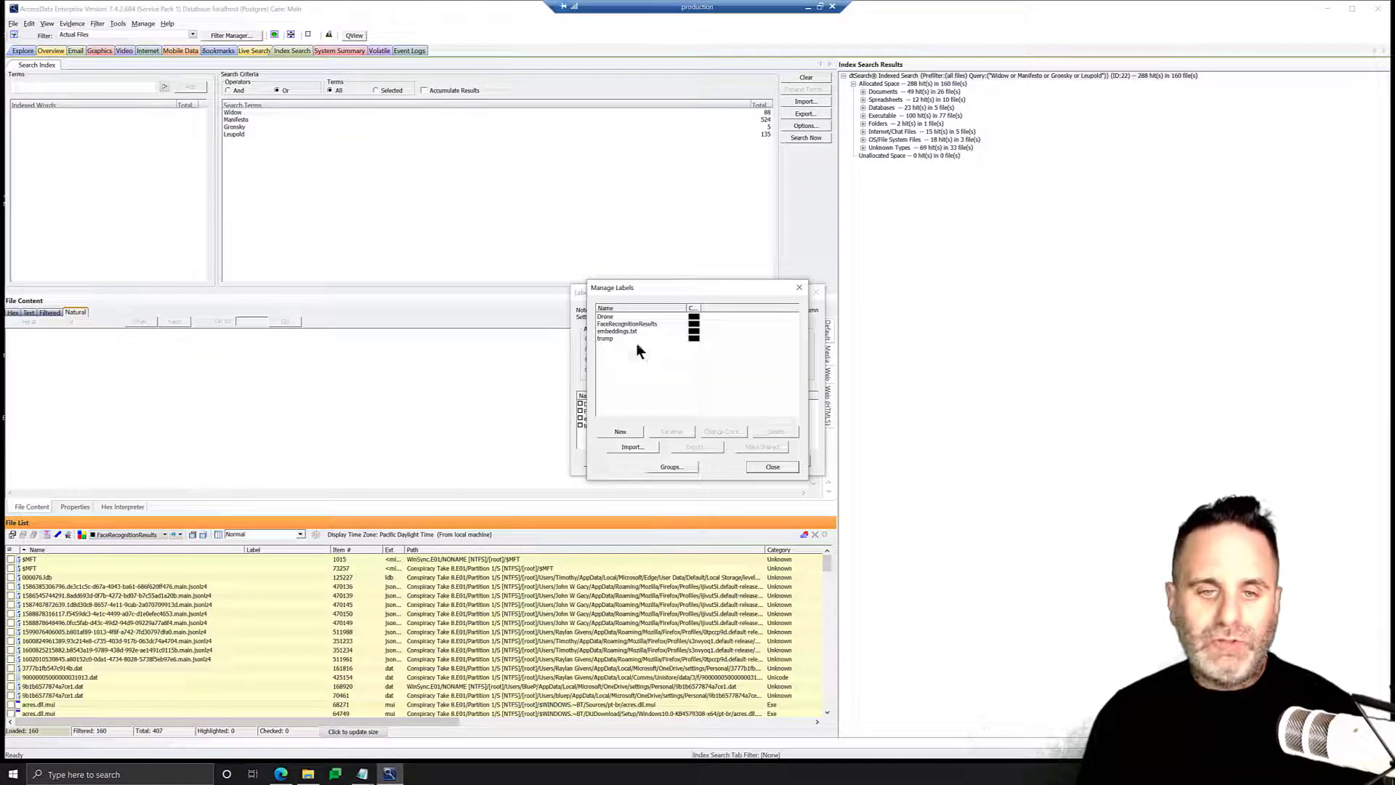
left_click(622, 433)
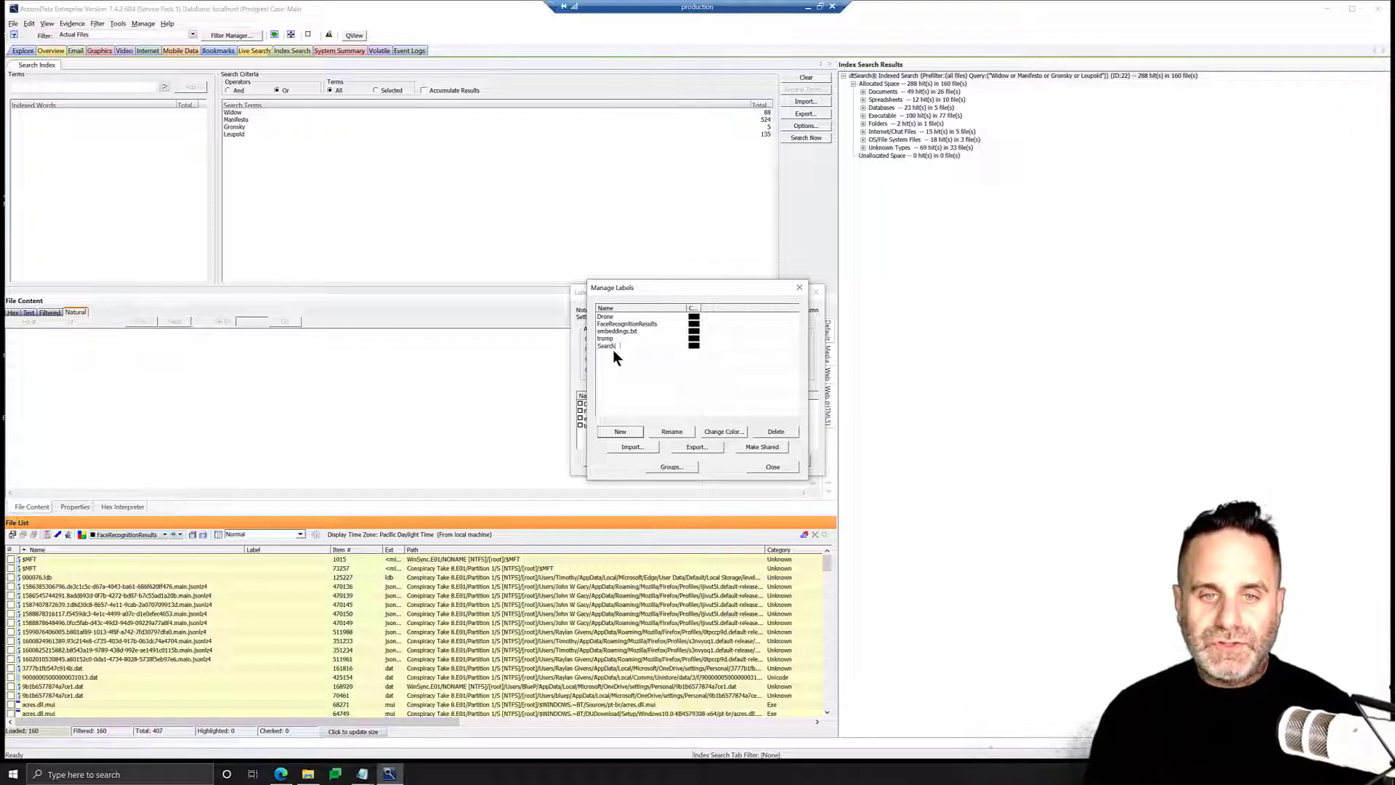
type("Search Results")
key("Return")
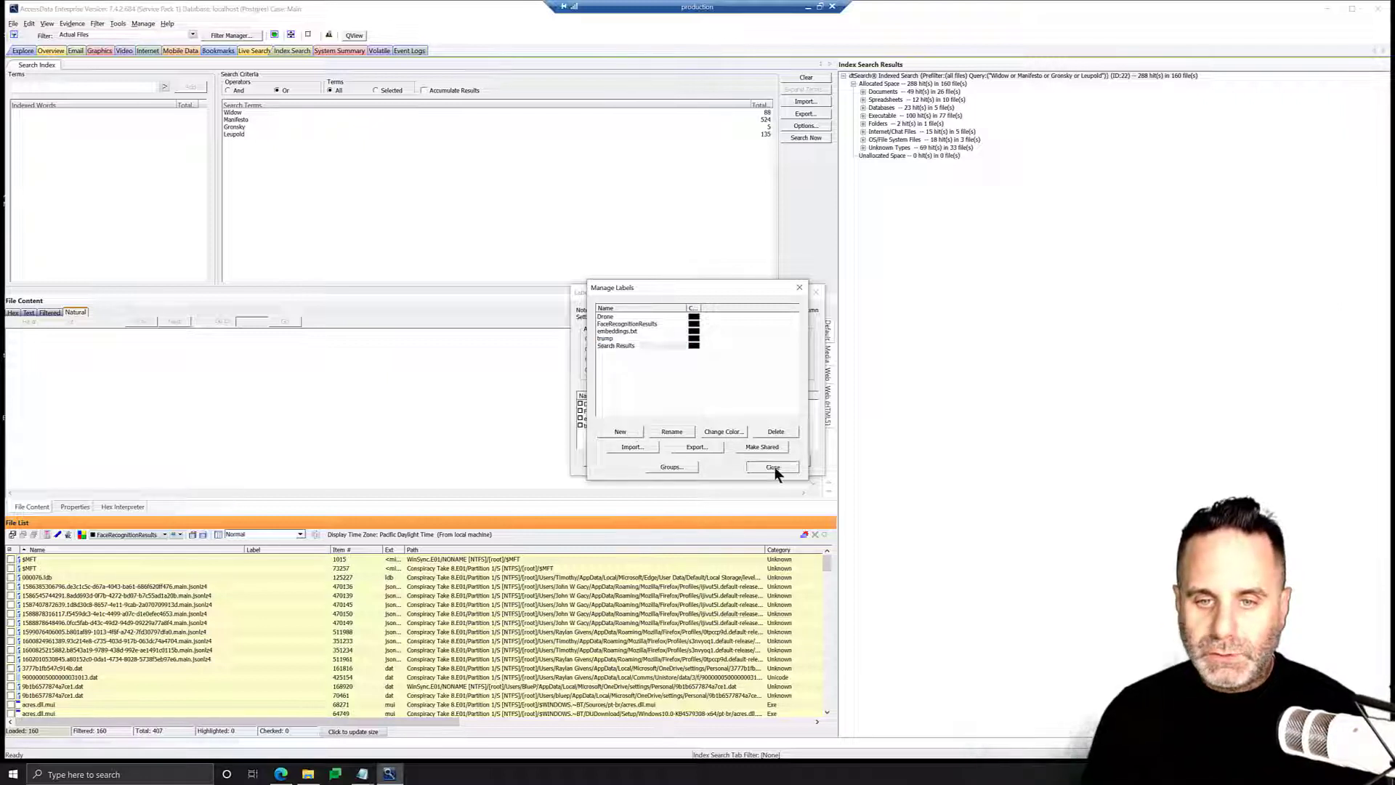
left_click(773, 467)
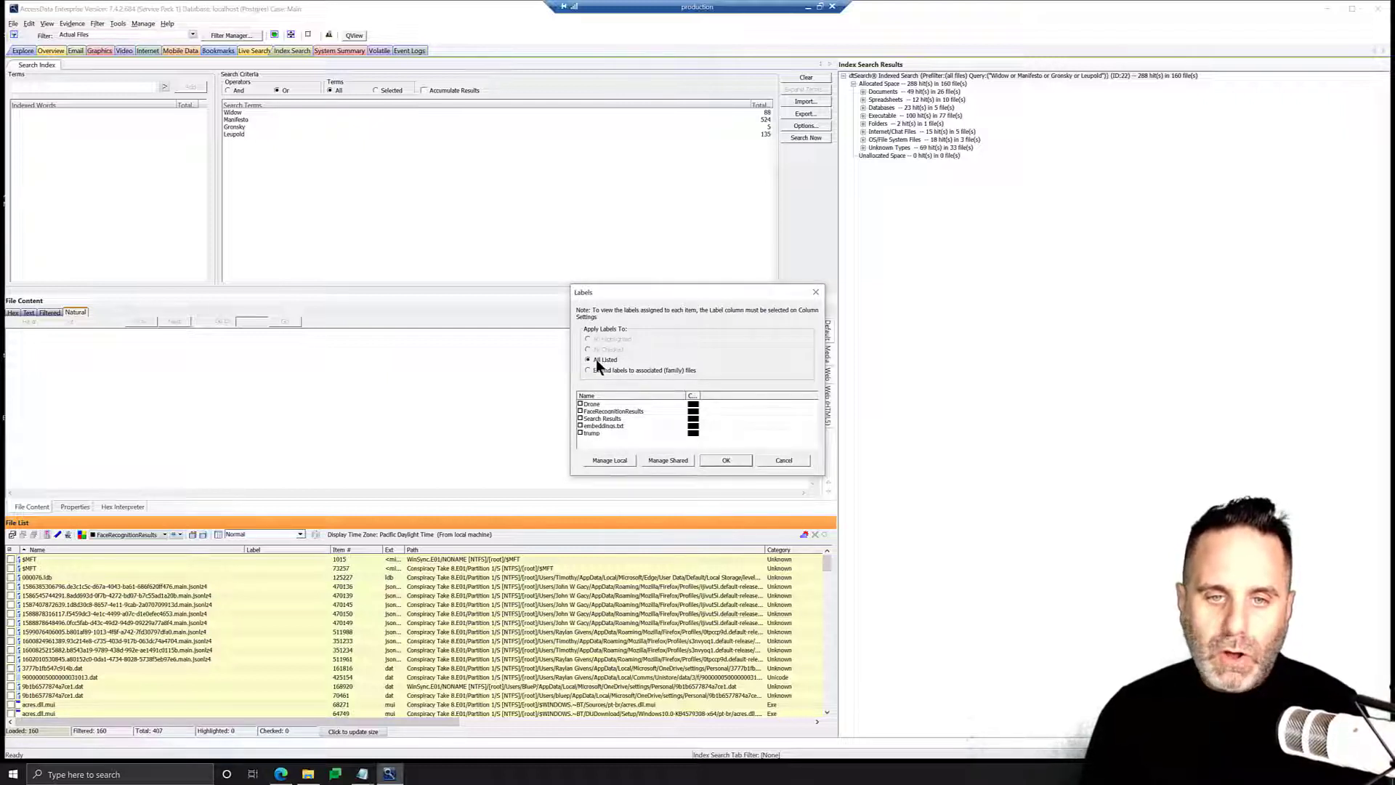
left_click(581, 420)
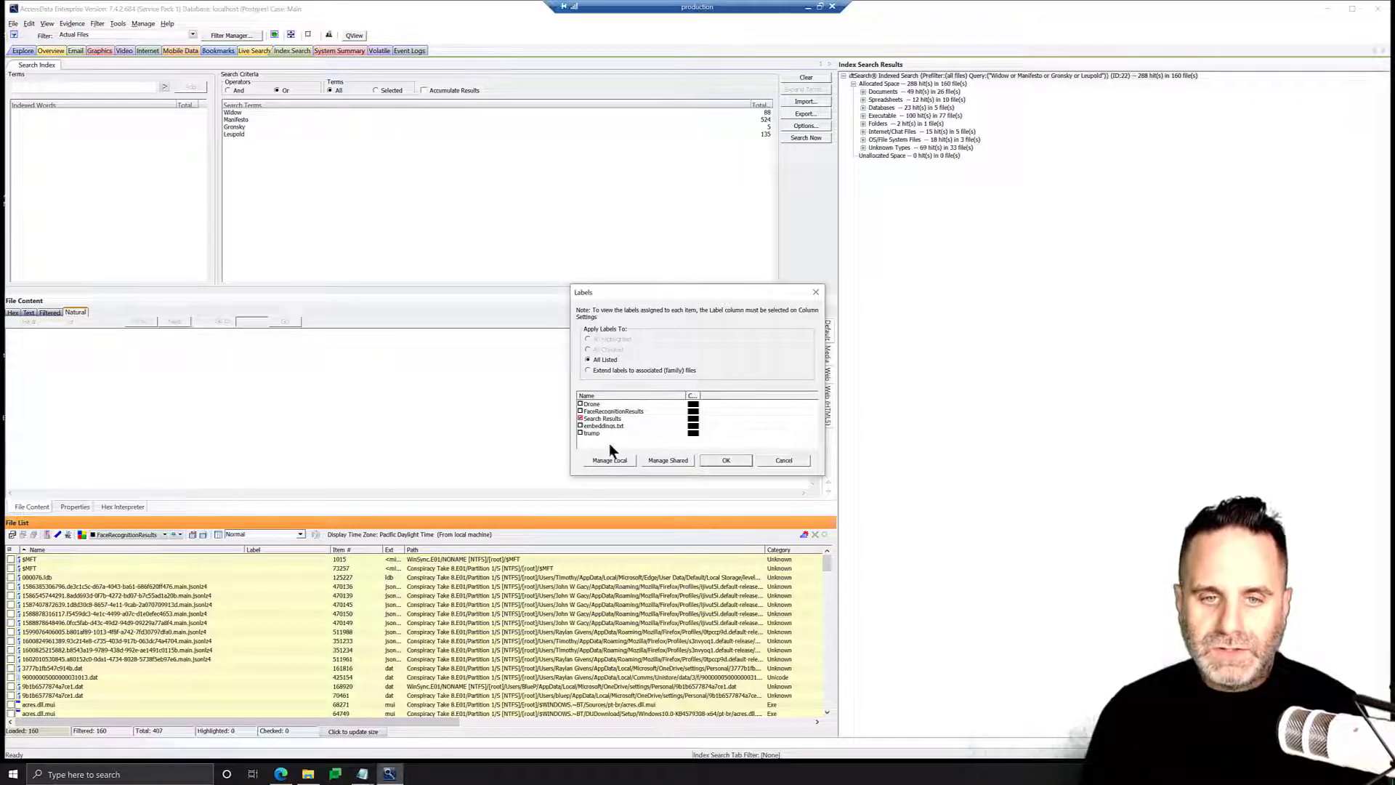
left_click(726, 460)
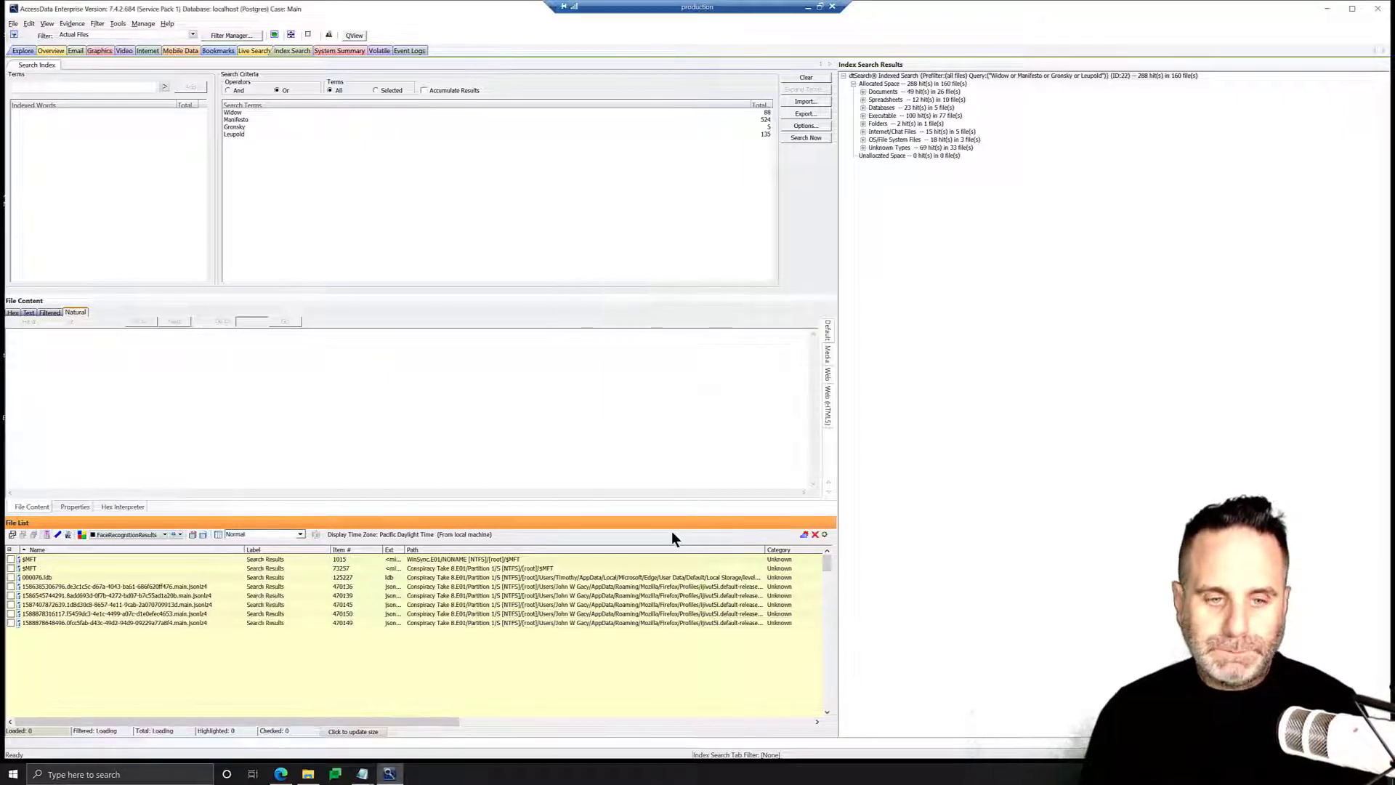
scroll(291, 622, "down", 15)
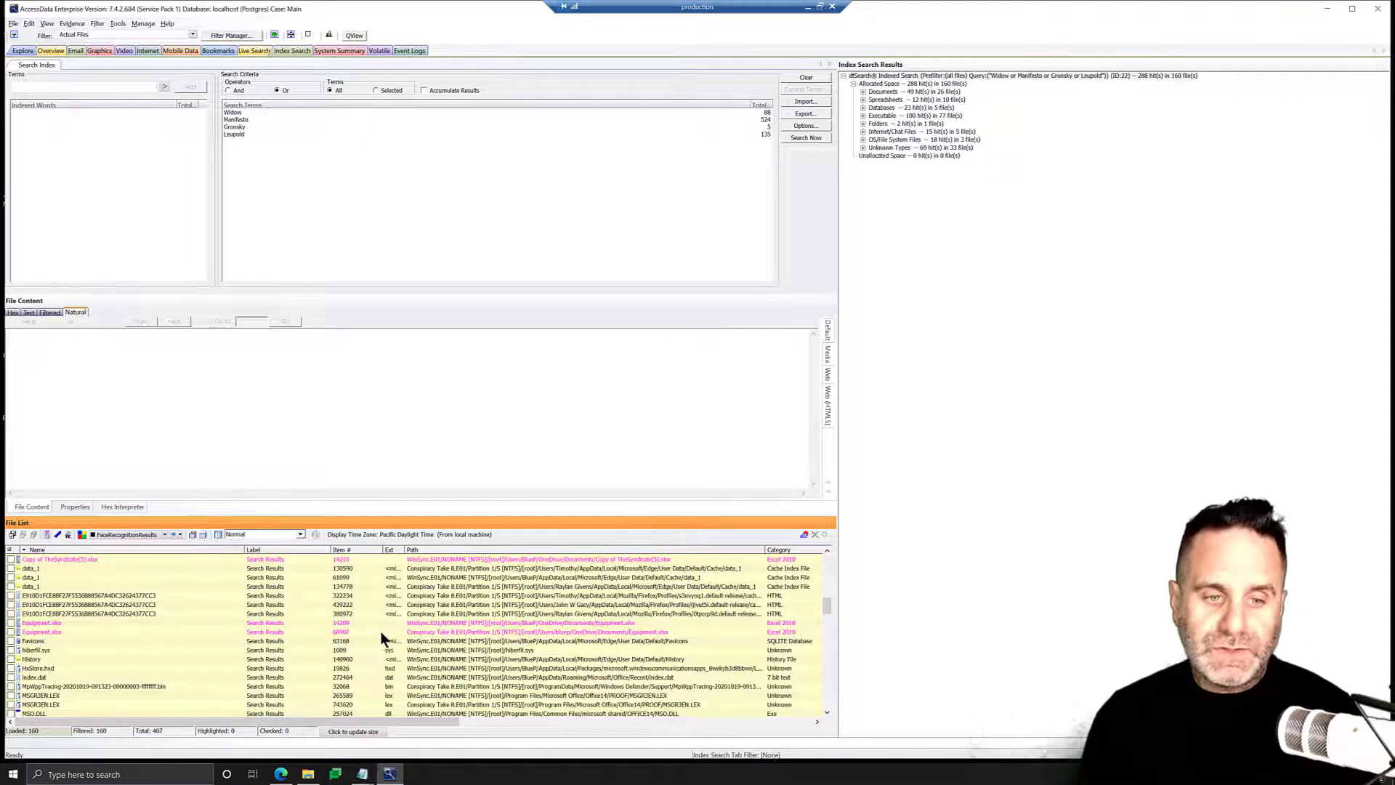
scroll(407, 617, "up", 3)
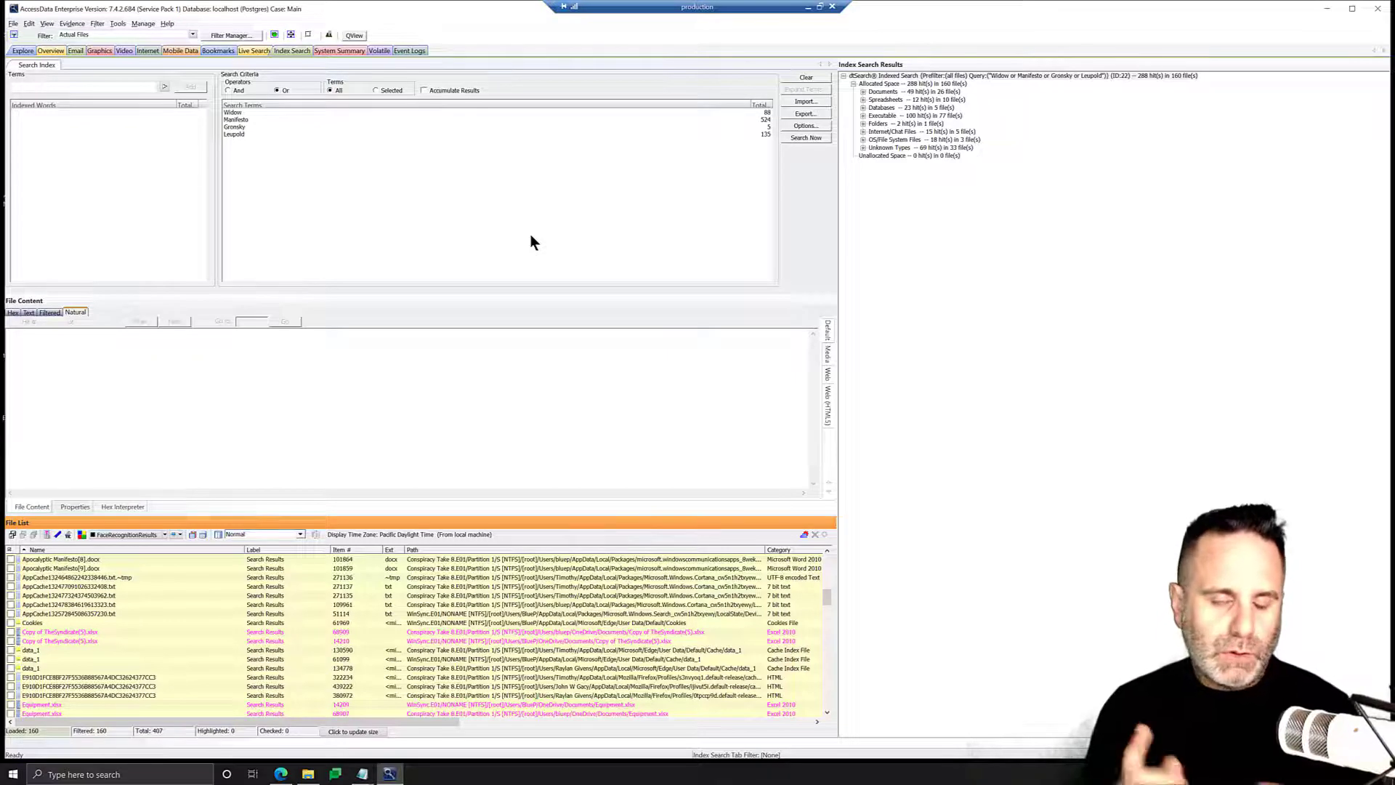
Start a new report and choose its sections, enabling File Properties in the report outline.
left_click(13, 24)
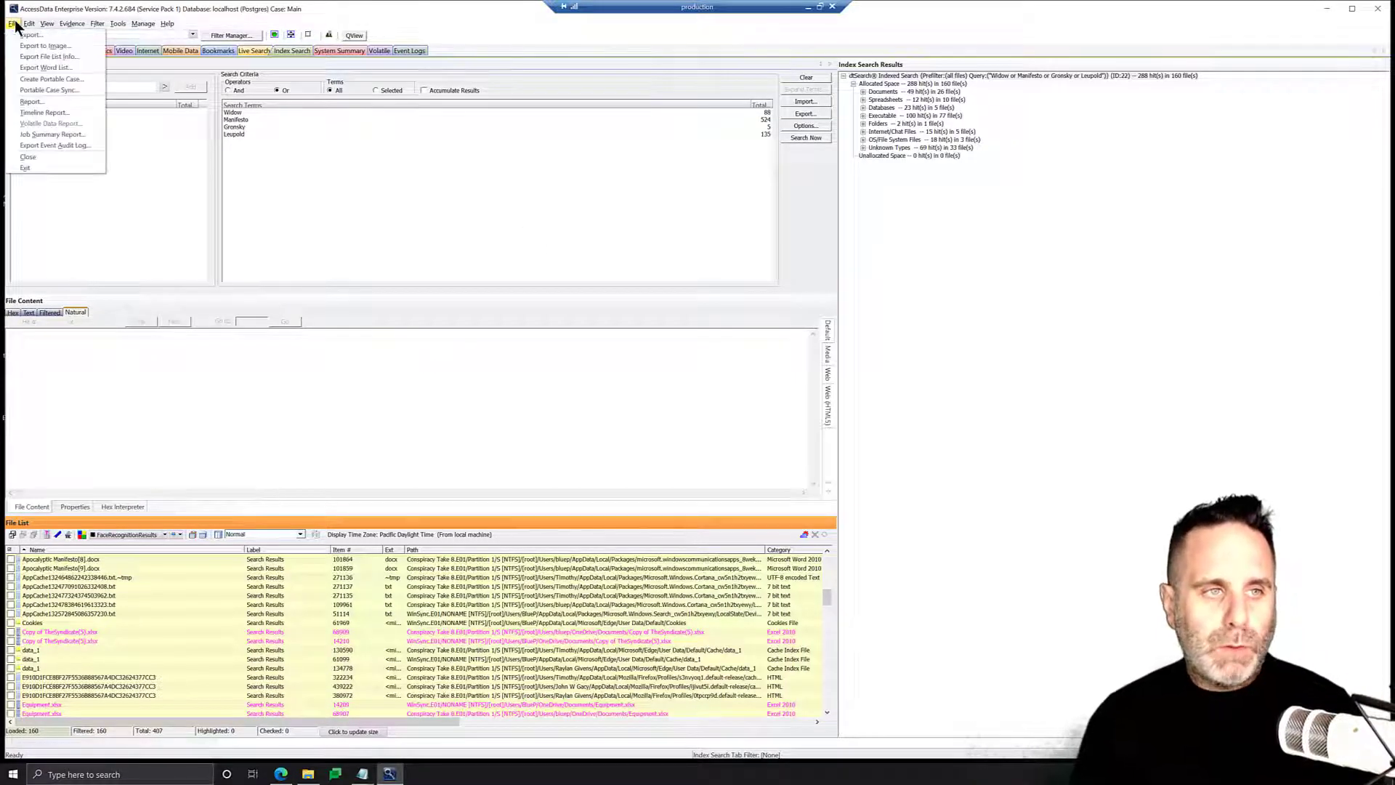
left_click(32, 102)
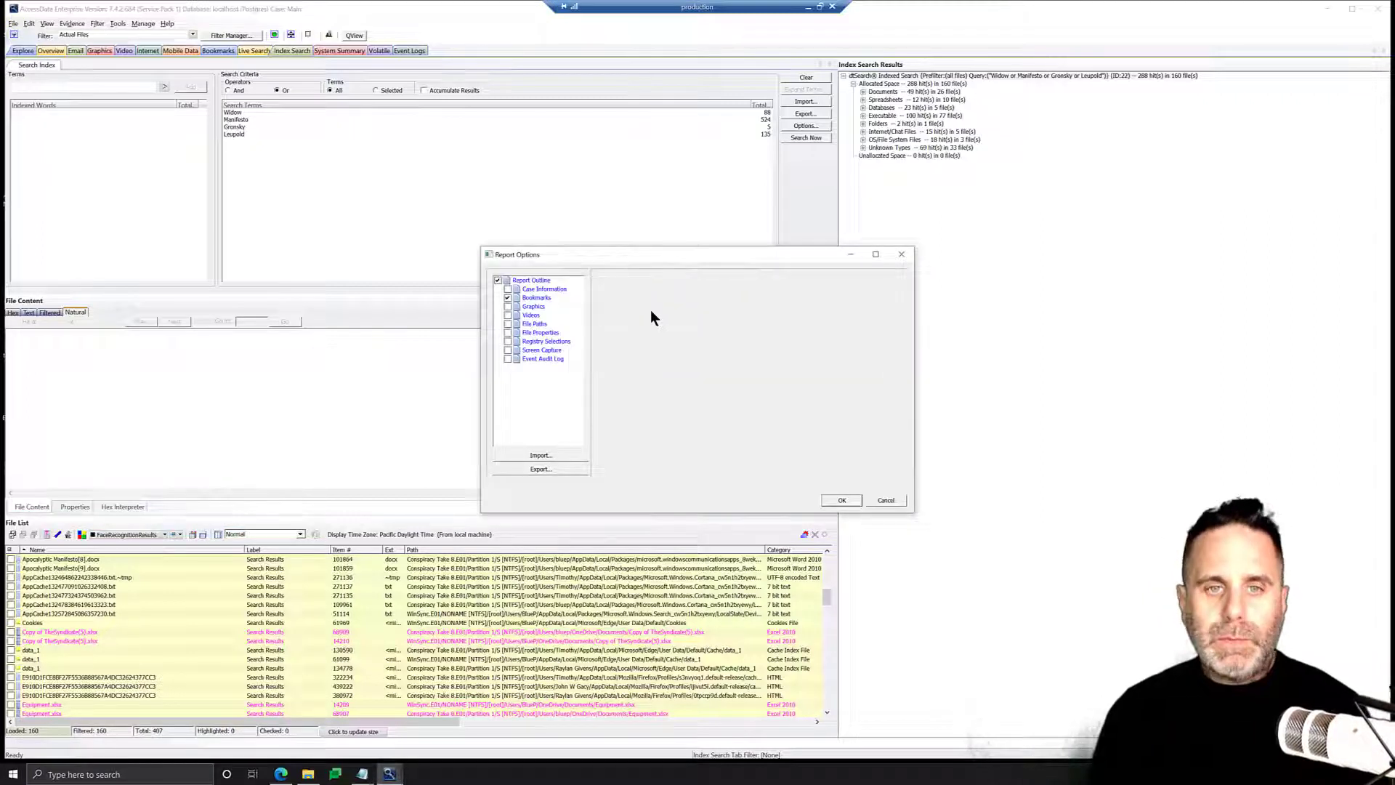
left_click(536, 288)
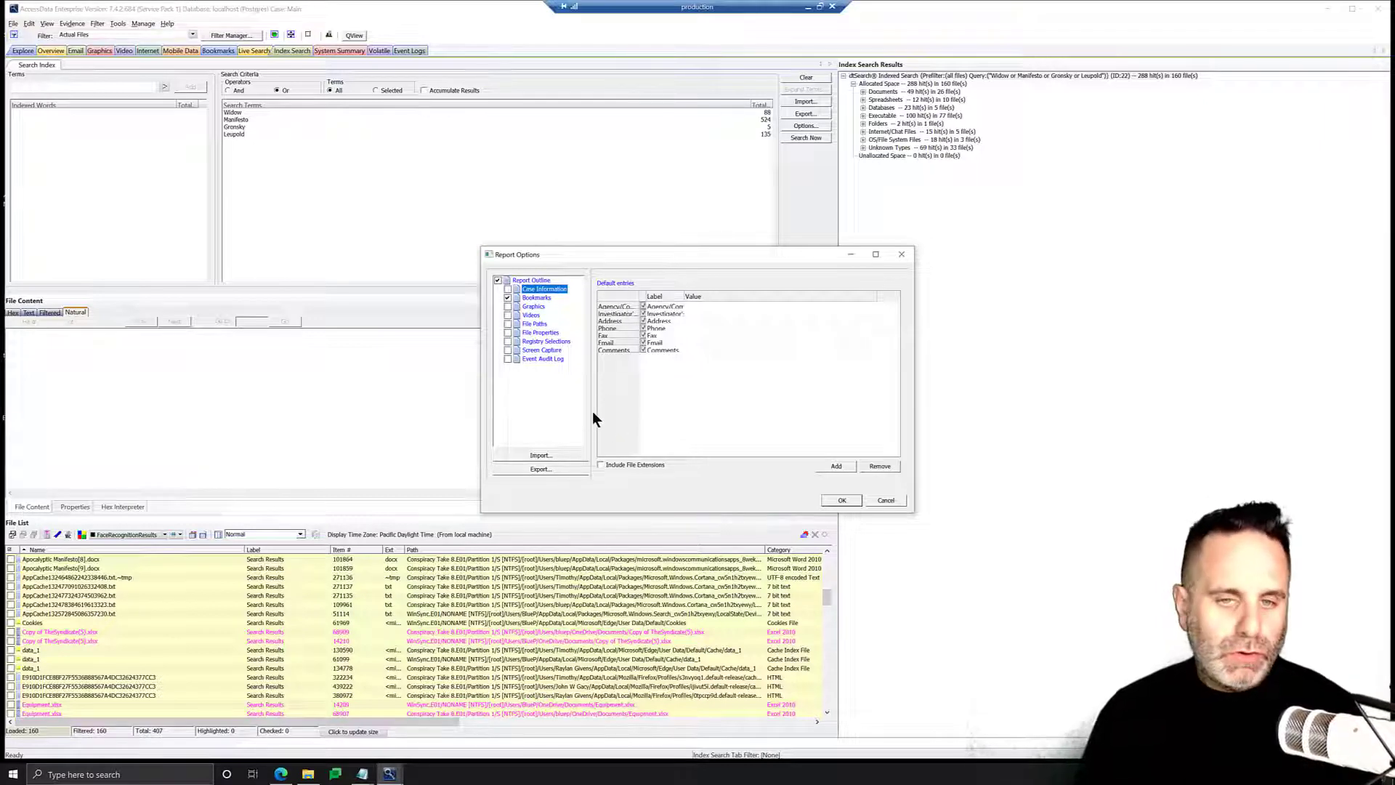
left_click(507, 297)
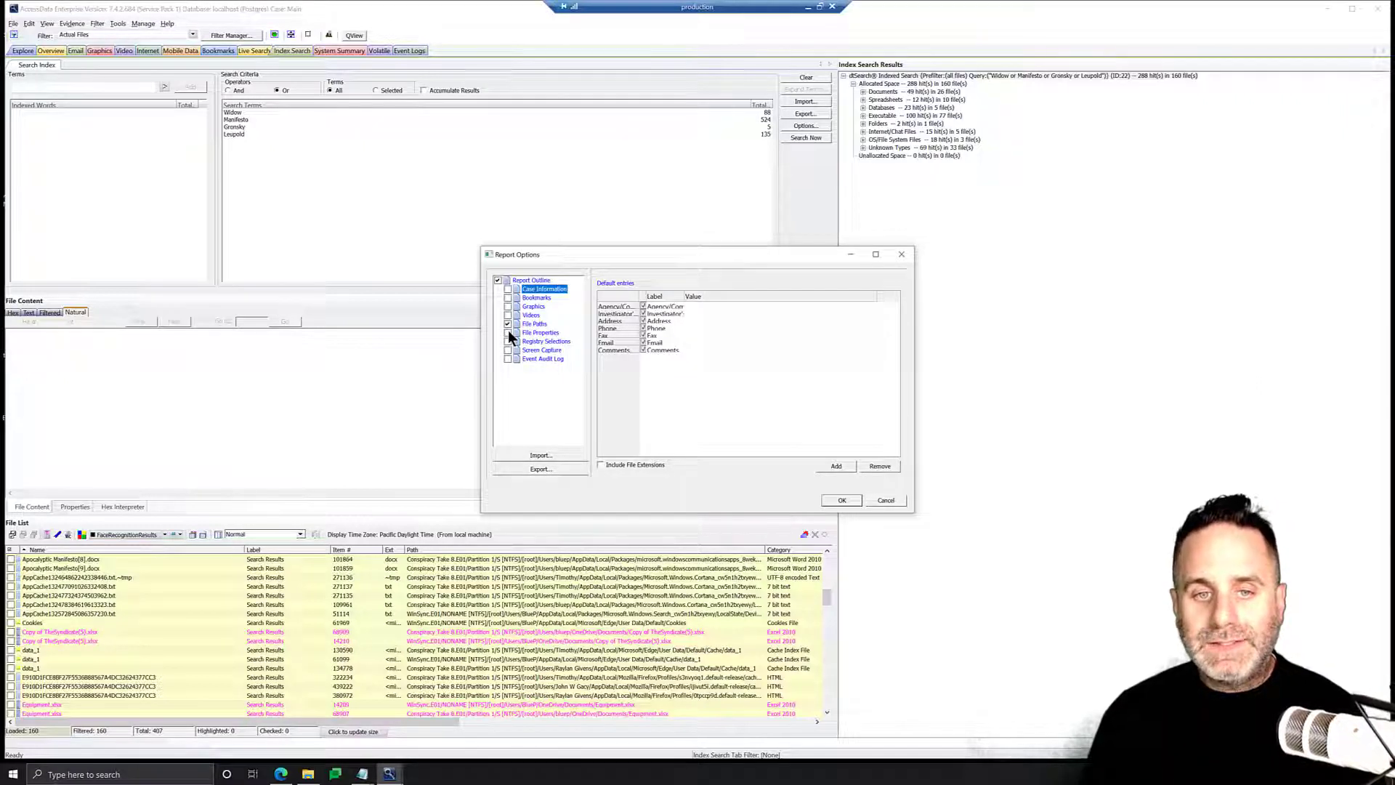
left_click(507, 333)
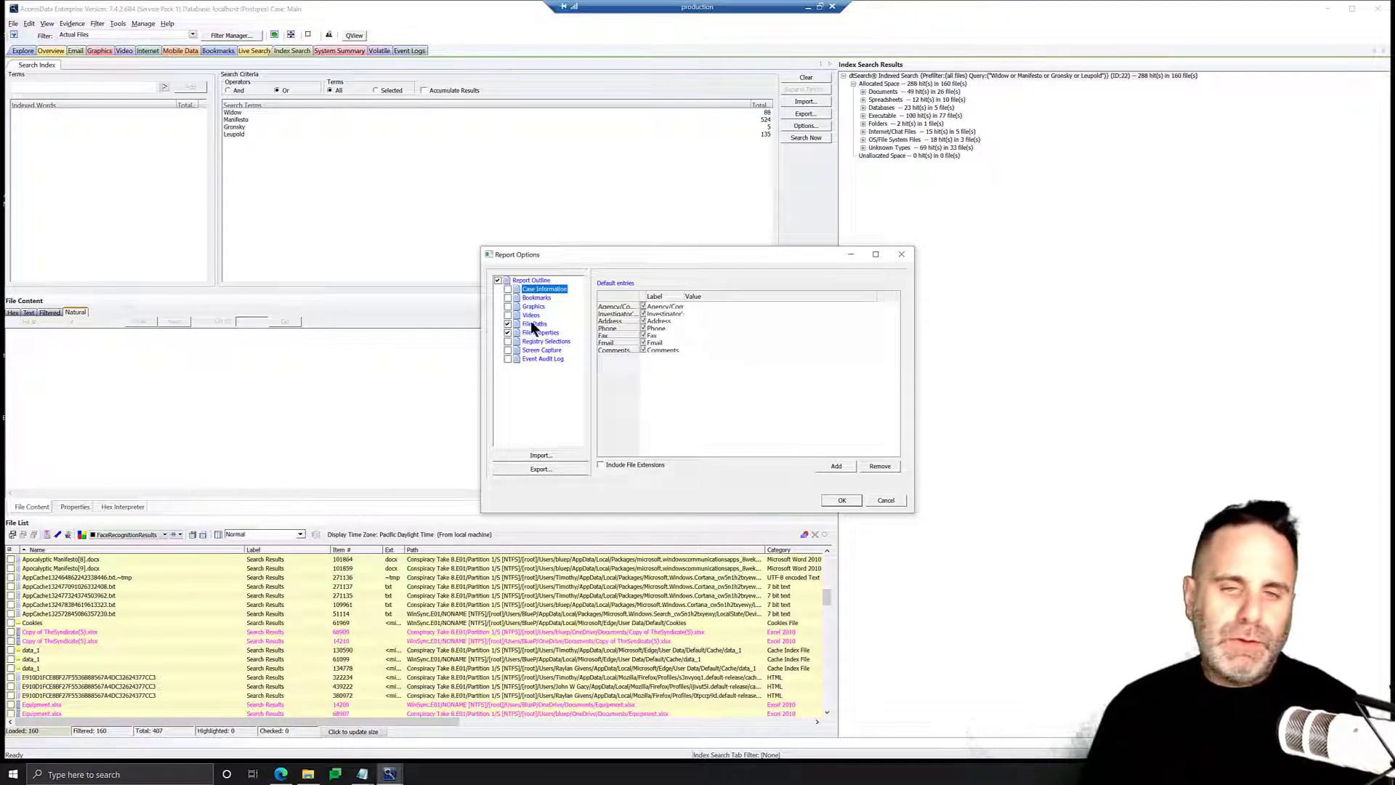
Add the Search Results label to the File Paths section's selected categories and check it.
left_click(535, 324)
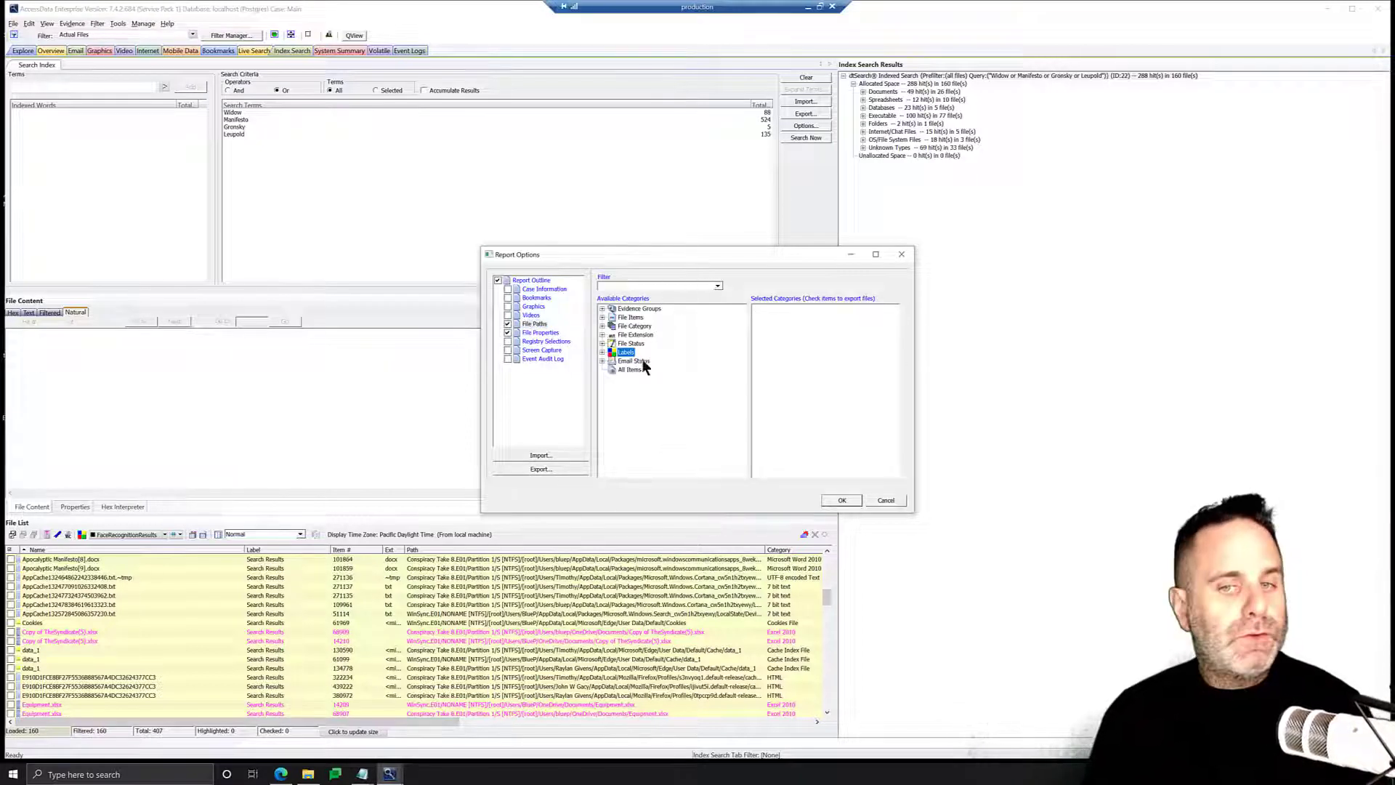
left_click(603, 352)
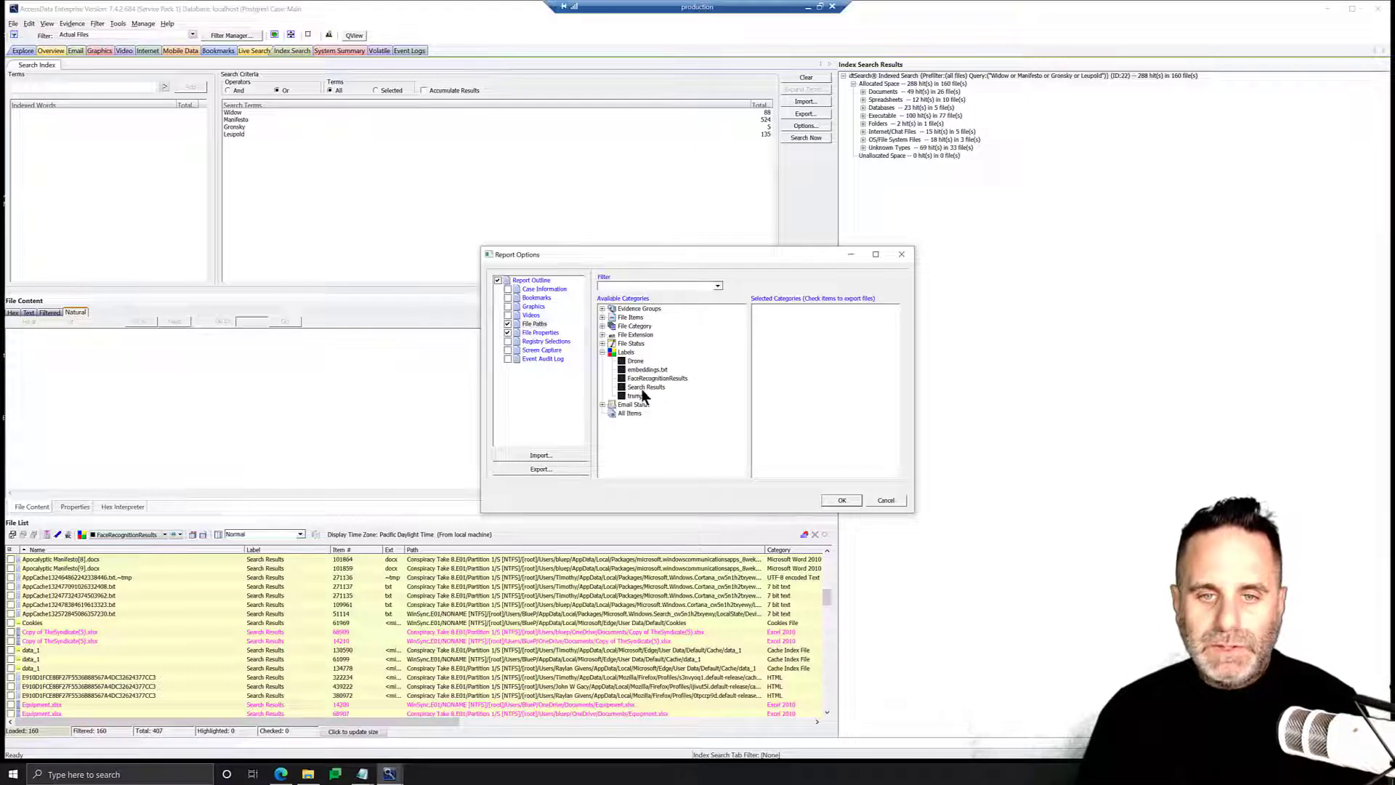
left_click_drag(641, 386, 803, 324)
left_click(775, 318)
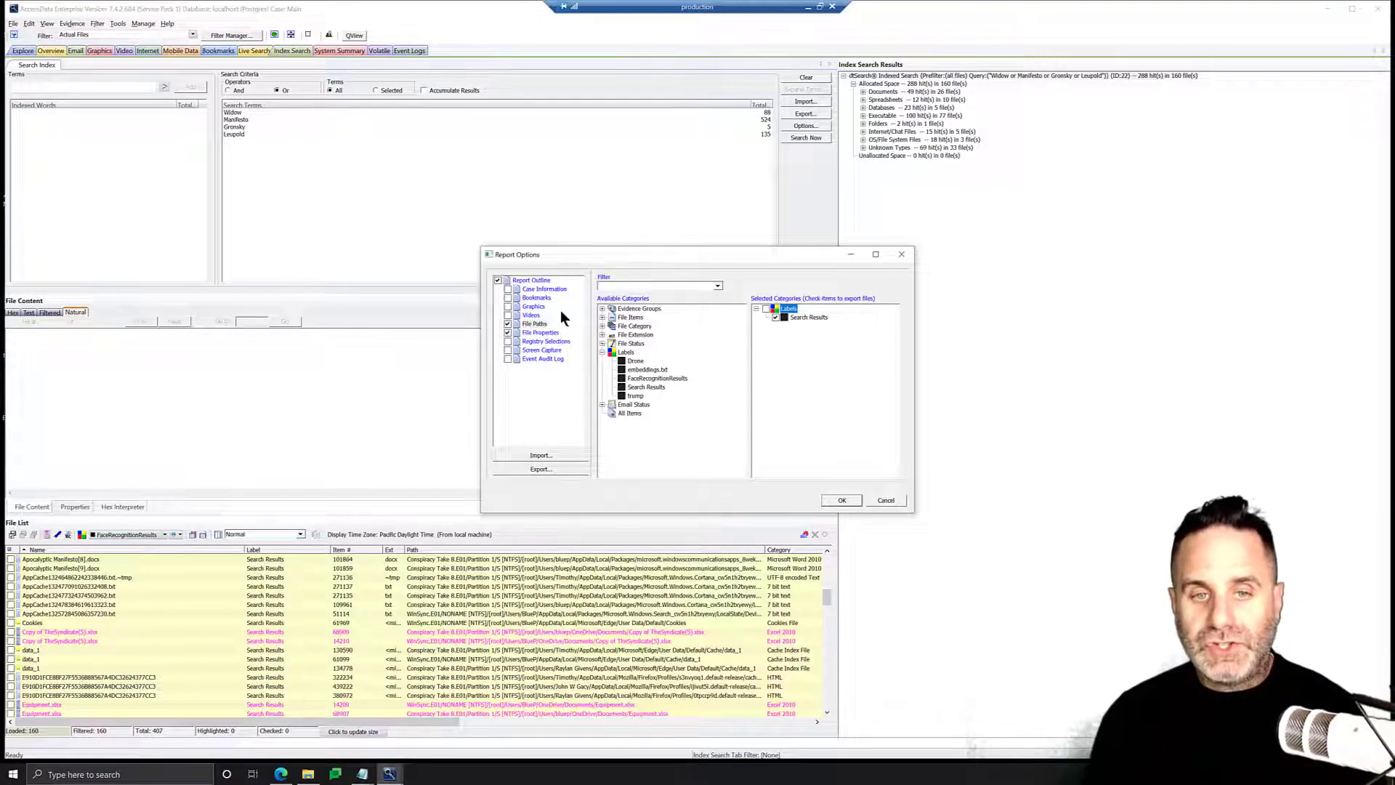
Add the Search Results label to the File Properties section's selected categories and check it.
left_click(542, 332)
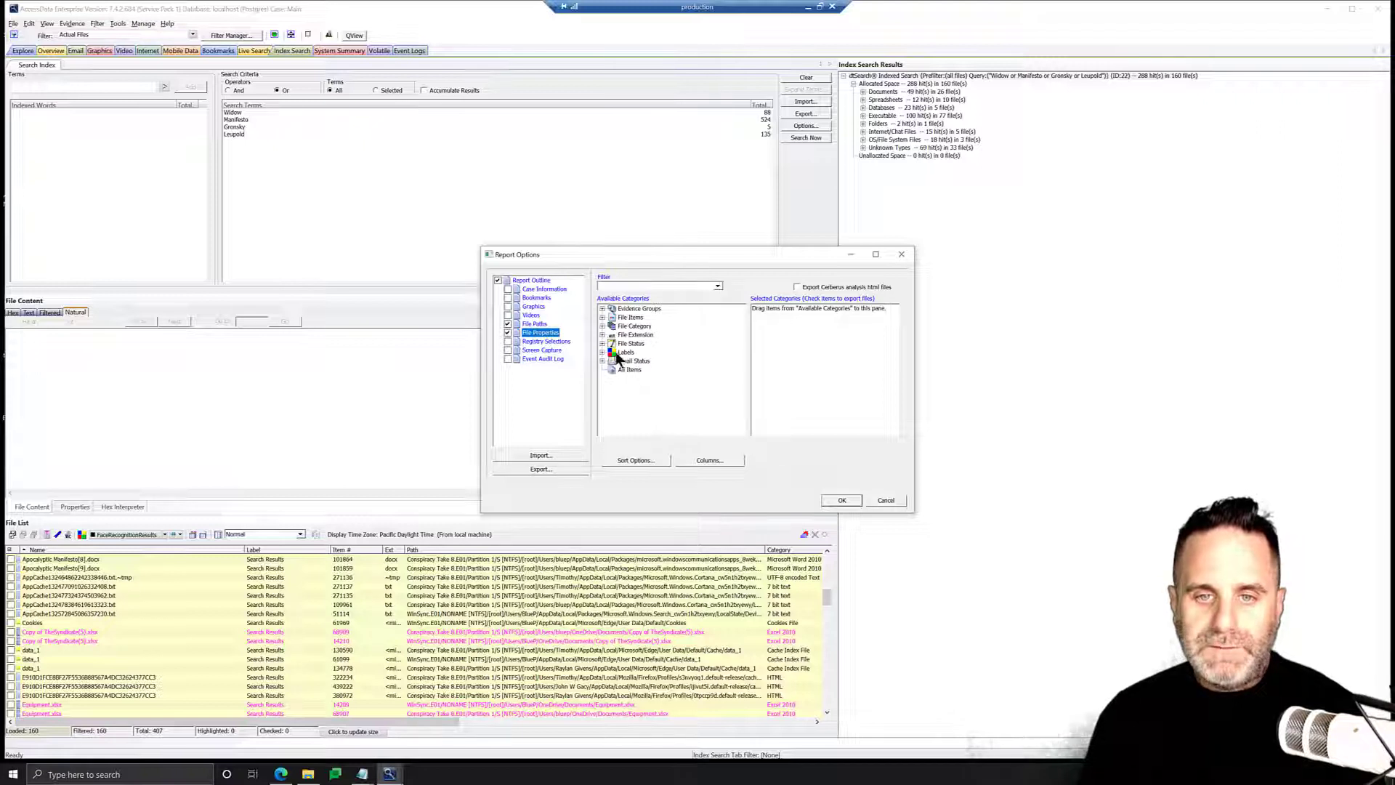
left_click(602, 352)
left_click_drag(644, 387, 792, 390)
left_click(775, 319)
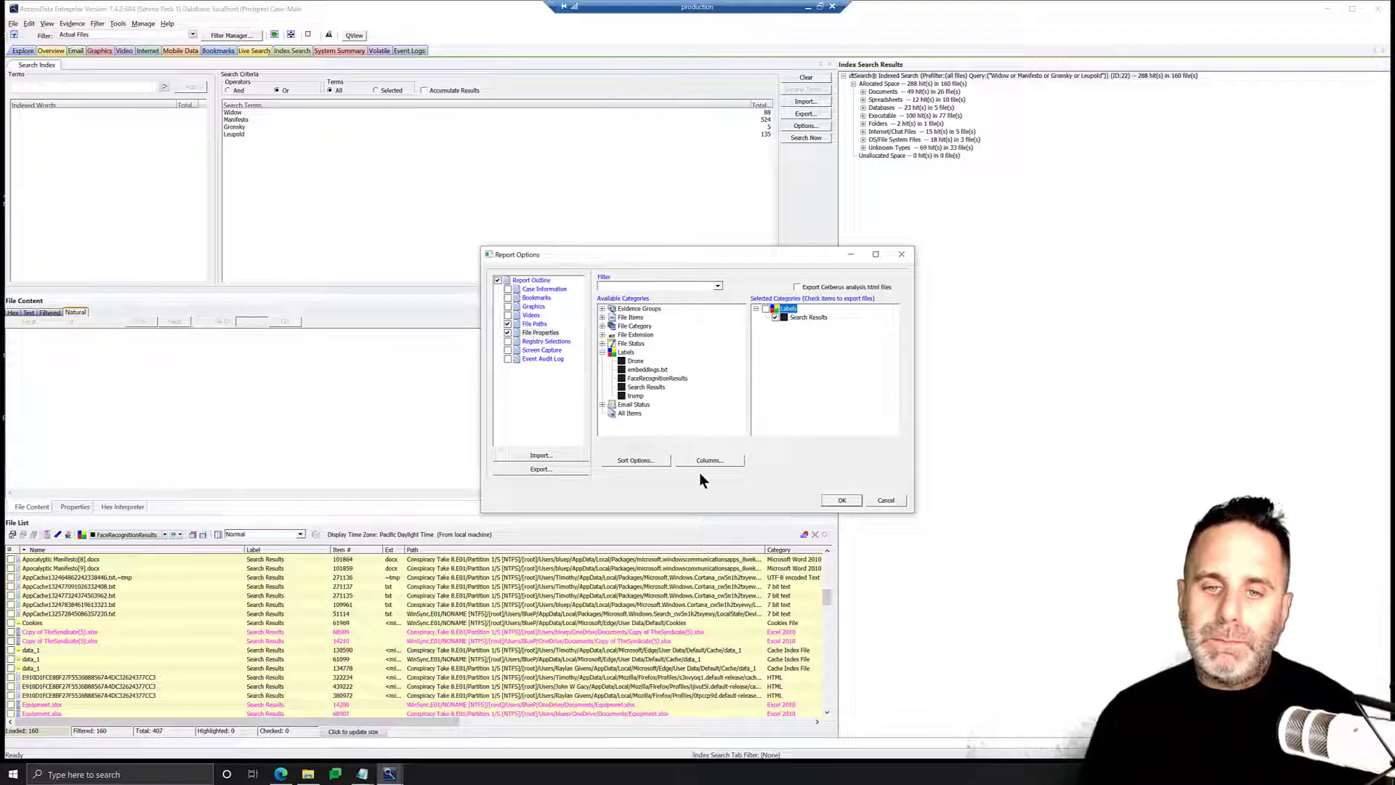
Copy the Reports: Standard column template and name the copy Search Results.
left_click(721, 461)
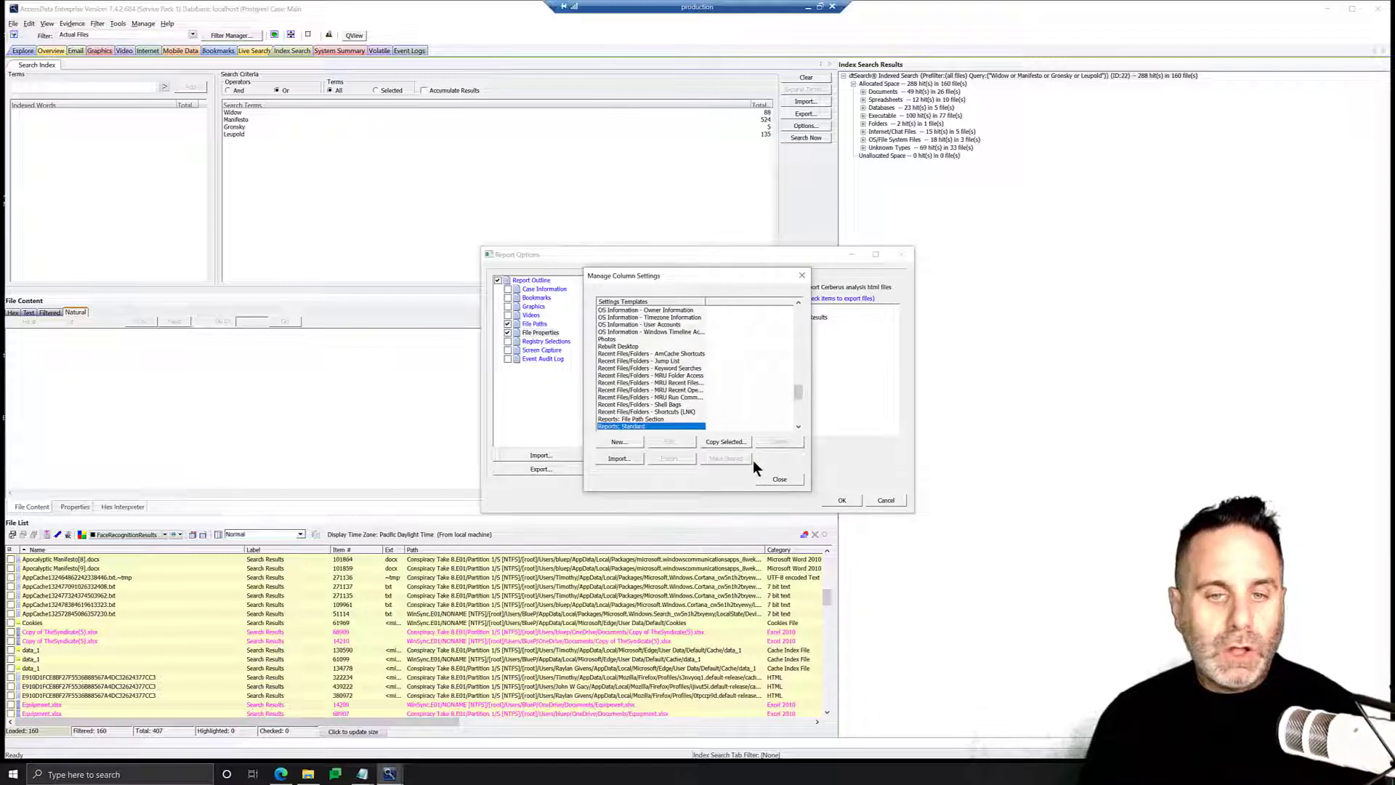
scroll(702, 400, "down", 1)
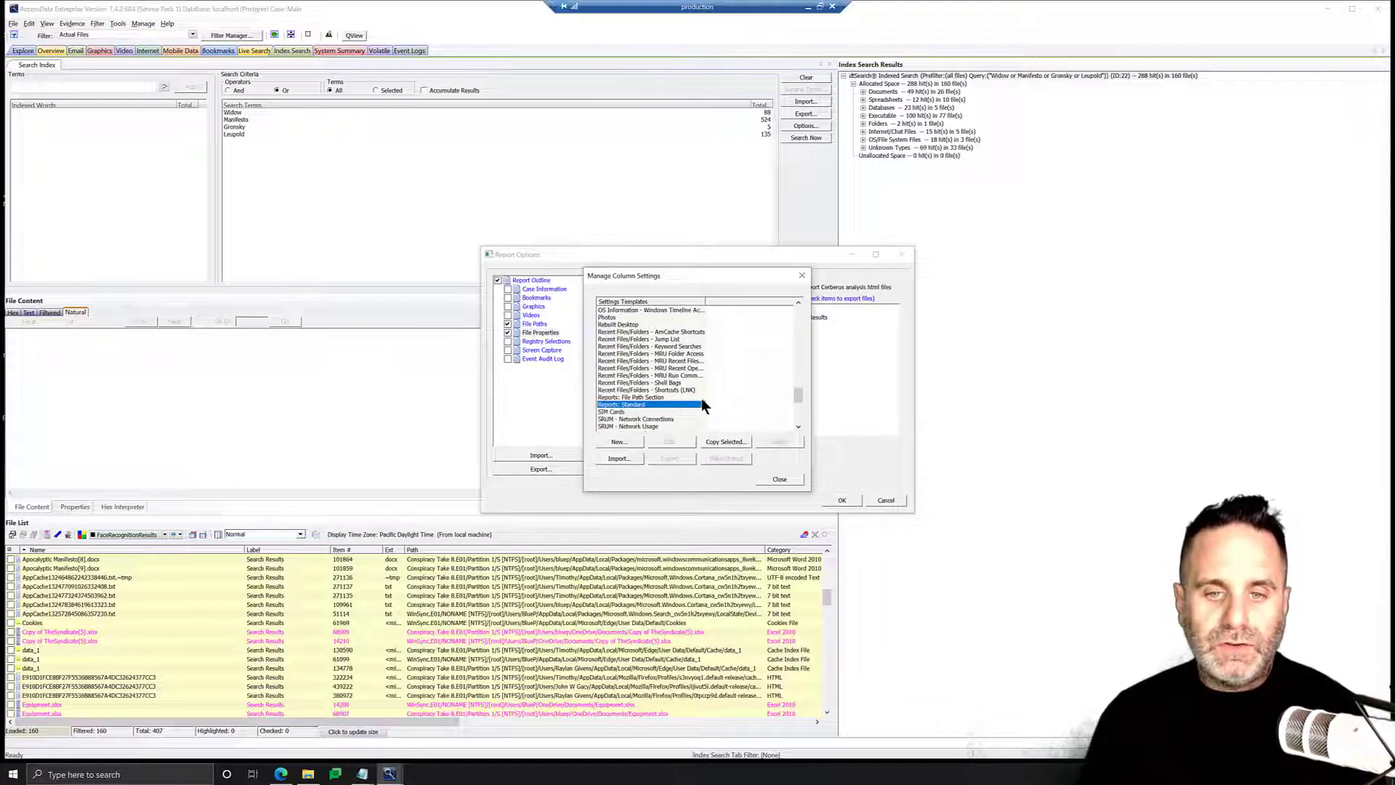
scroll(702, 401, "down", 1)
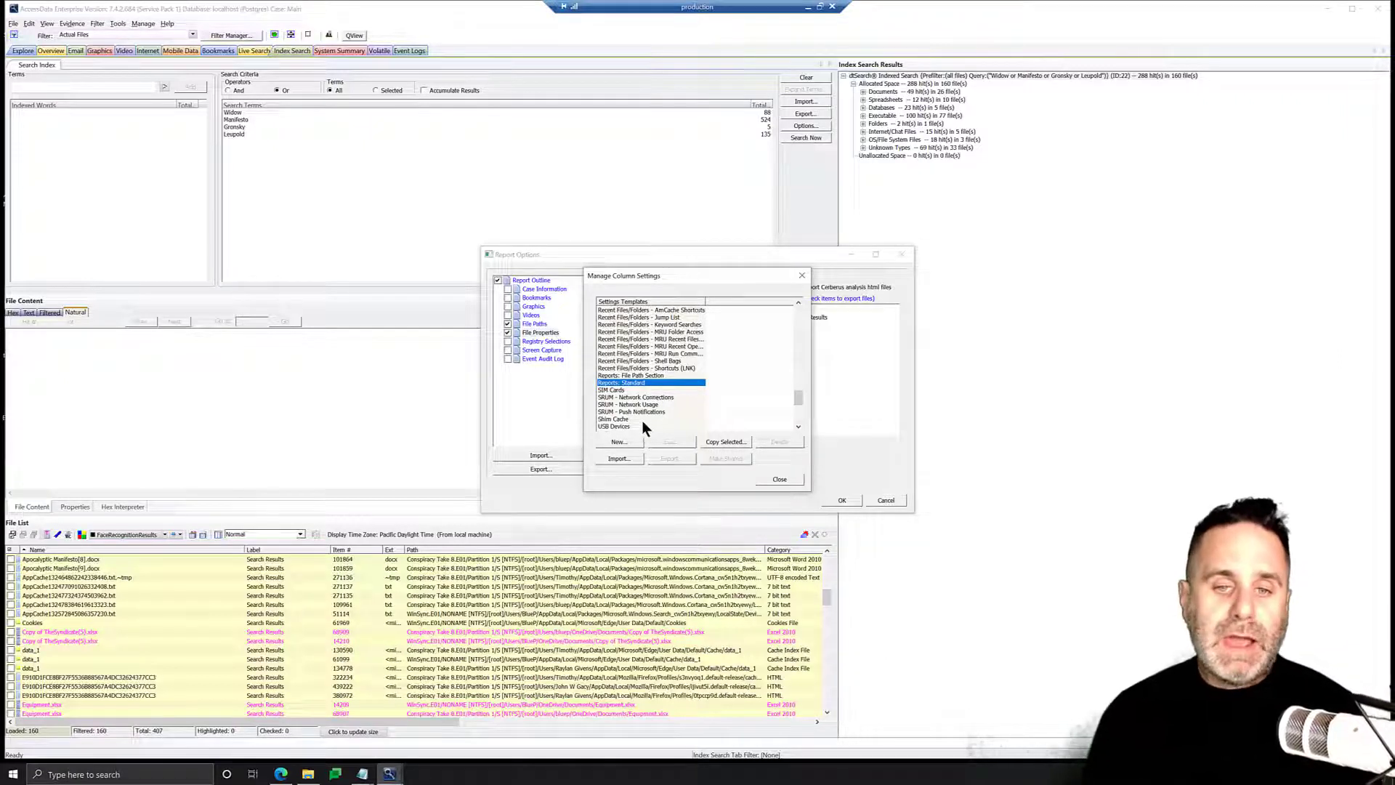
left_click(722, 440)
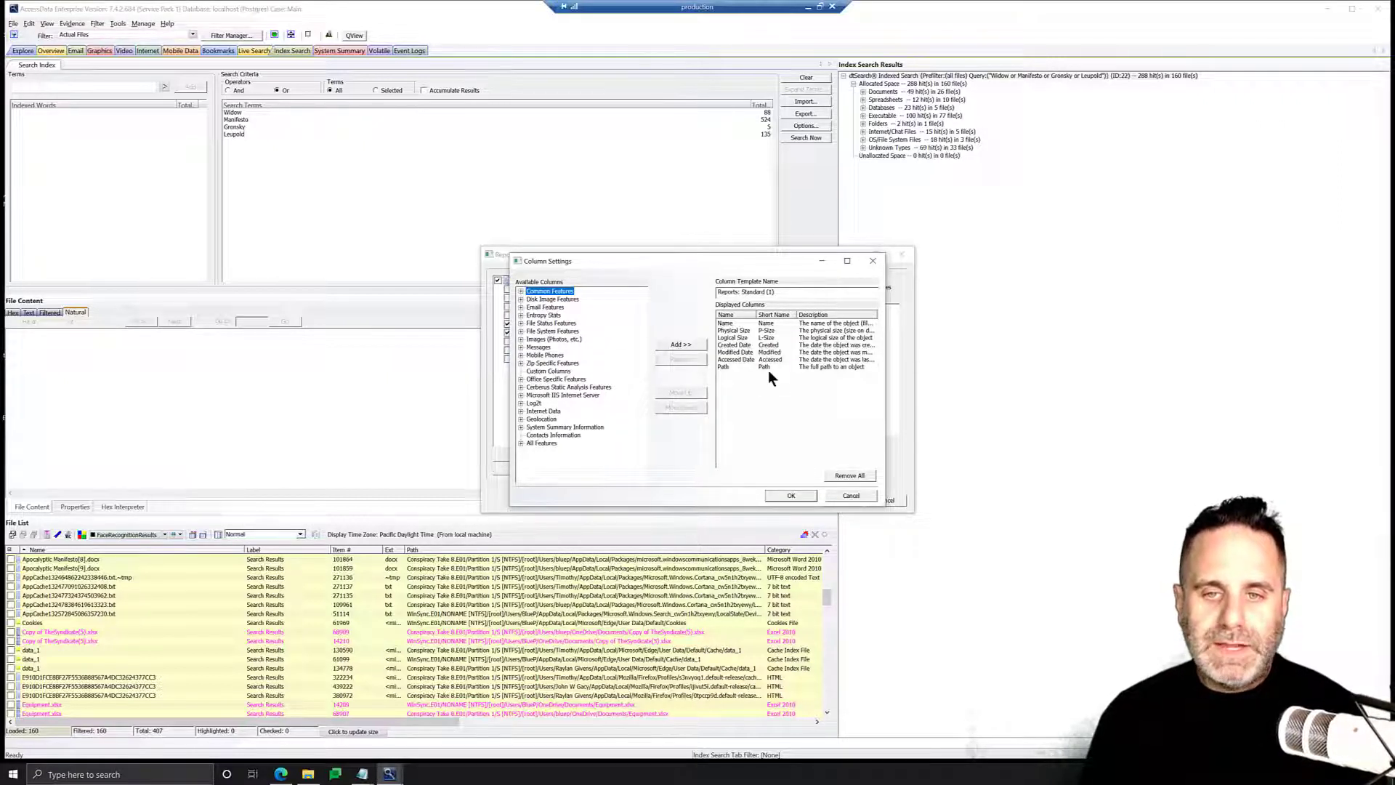
triple_click(773, 294)
key("ctrl+v")
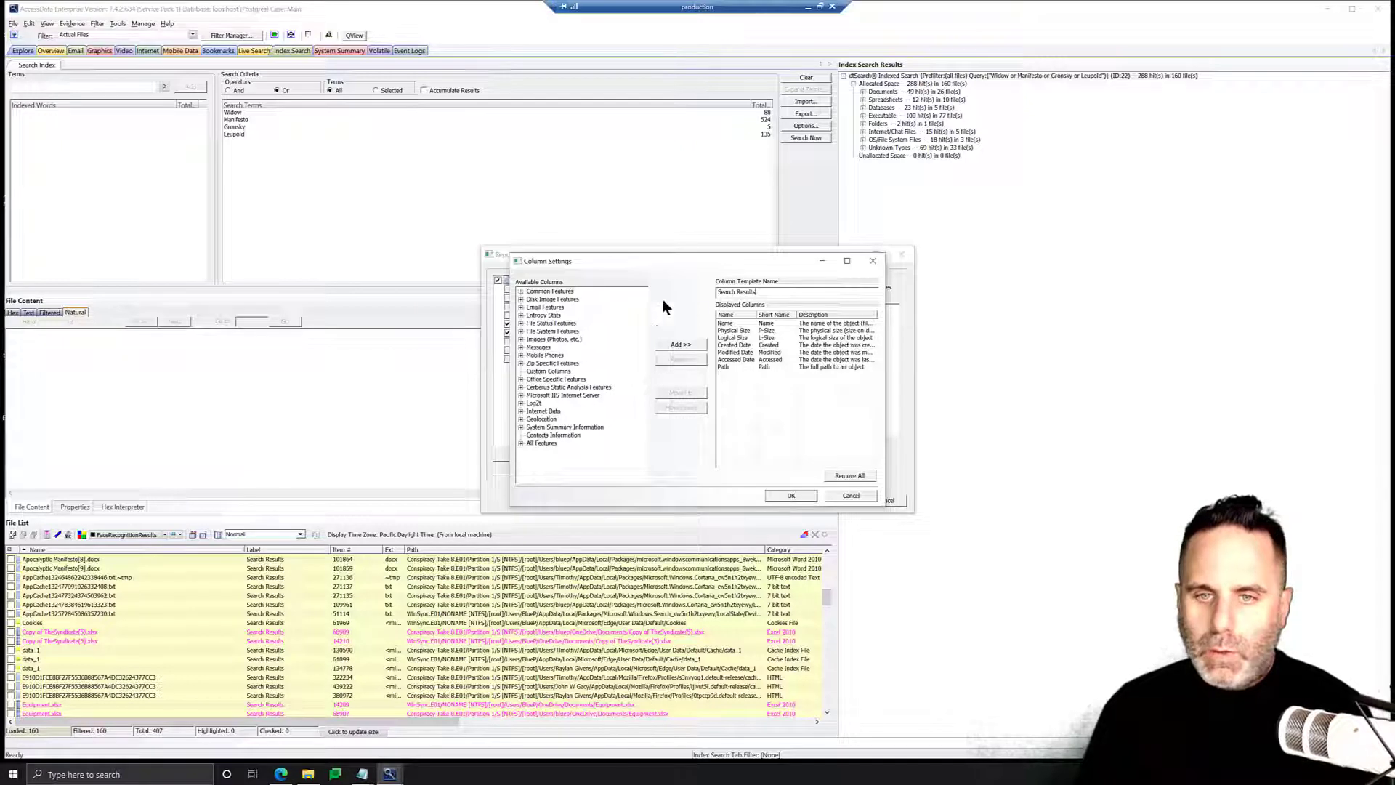
Add the File Type column to the Search Results column template and move it up to sit right after Name.
left_click(521, 292)
left_click_drag(643, 323, 643, 347)
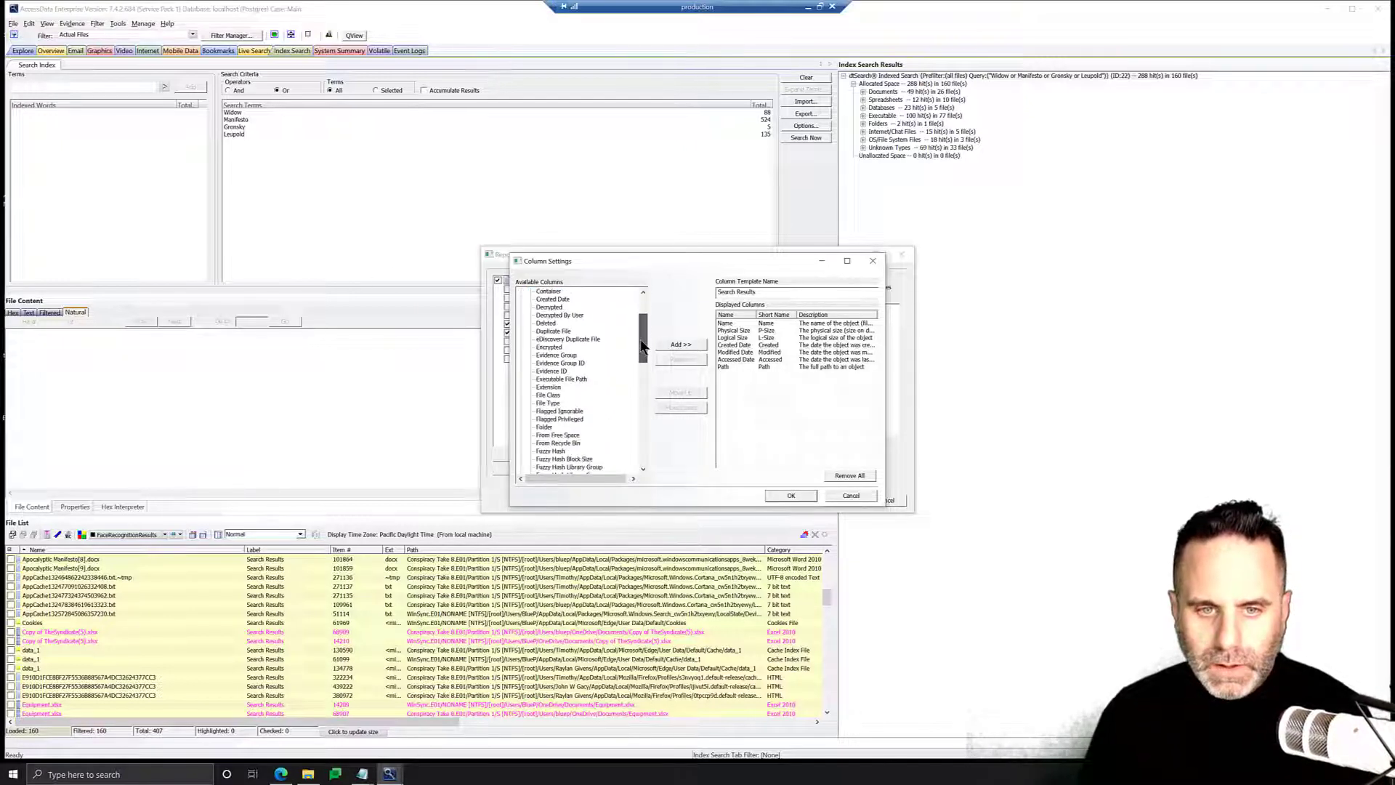
left_click(550, 403)
left_click(676, 344)
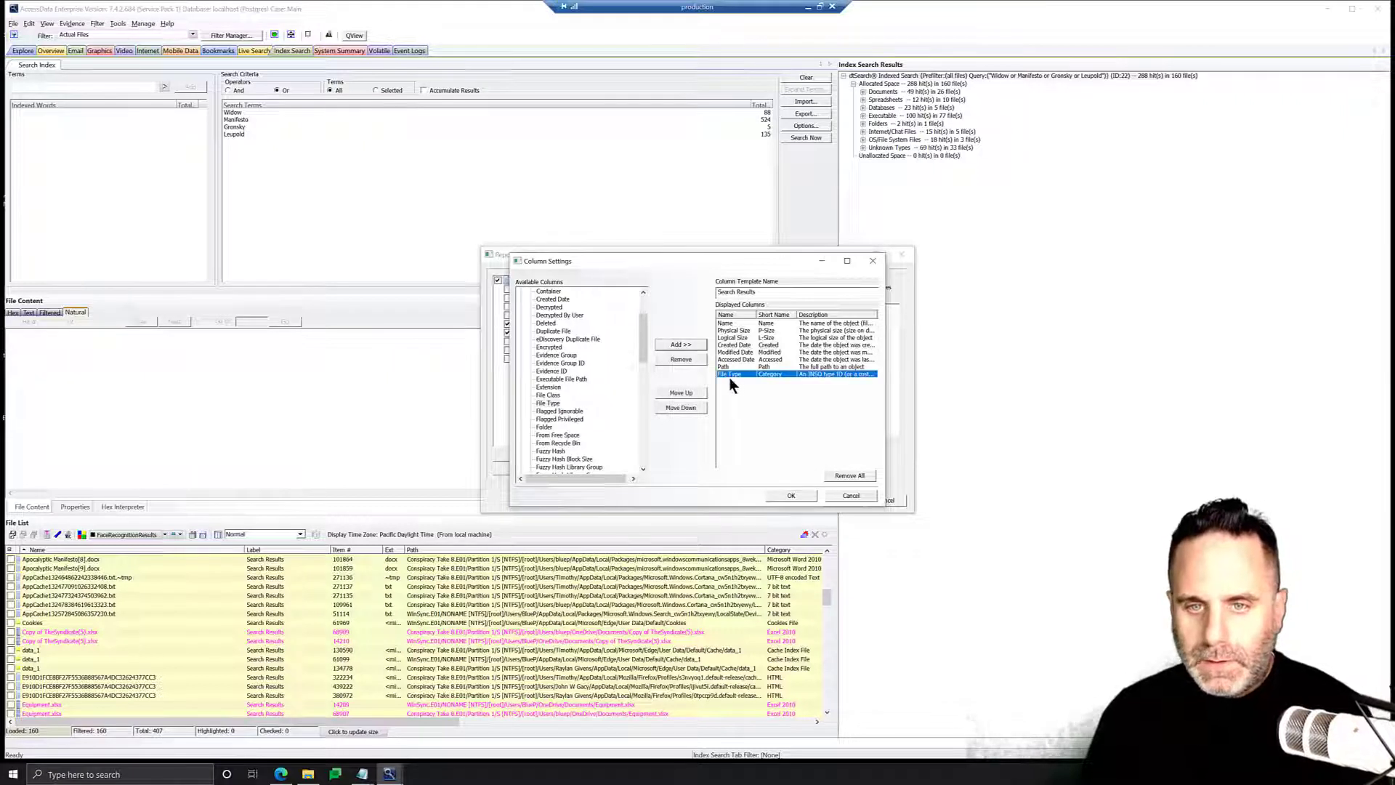
left_click(684, 393)
left_click(683, 393)
left_click(685, 392)
left_click(684, 393)
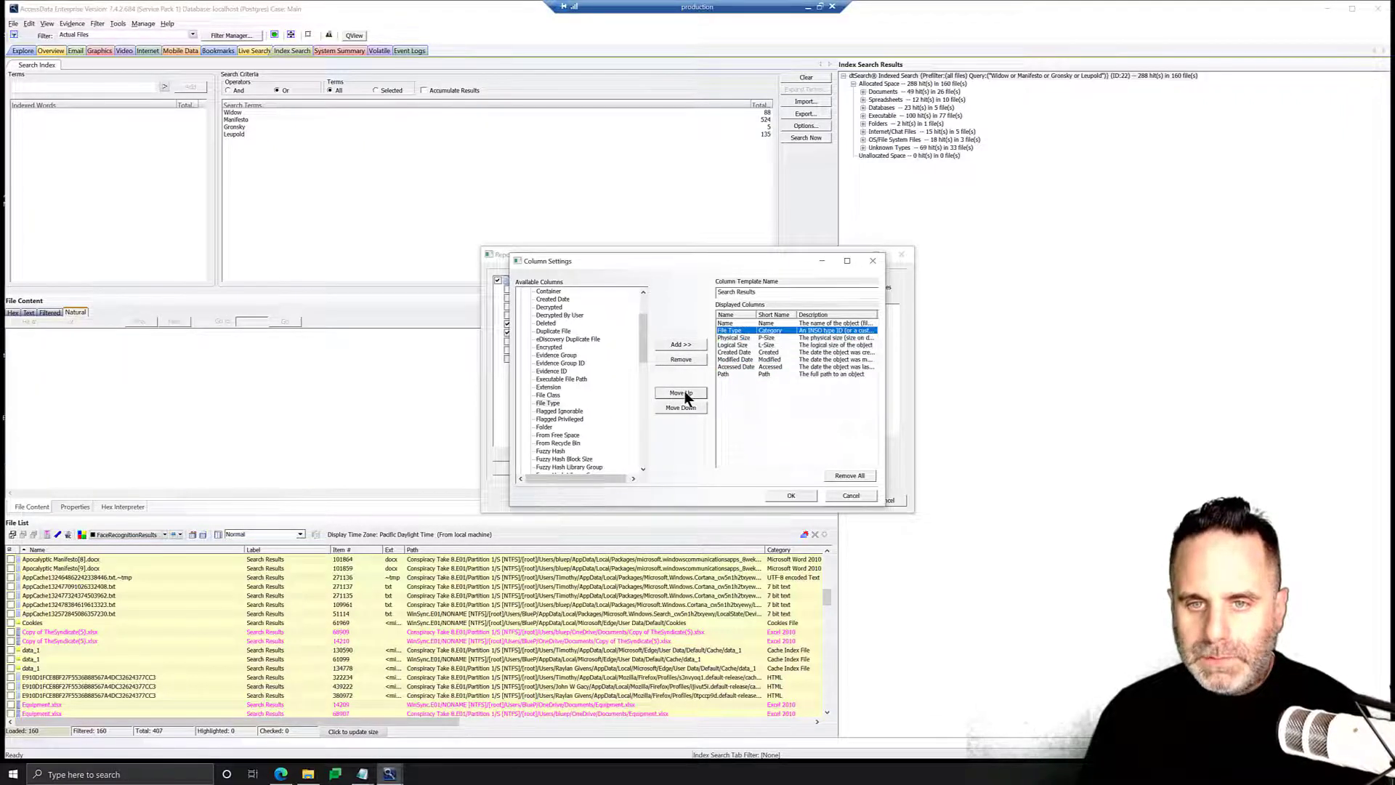
Move the Path column up to the third position, just after File Type.
left_click(727, 373)
left_click(683, 393)
left_click(683, 393)
left_click(683, 393)
left_click(683, 393)
left_click(683, 393)
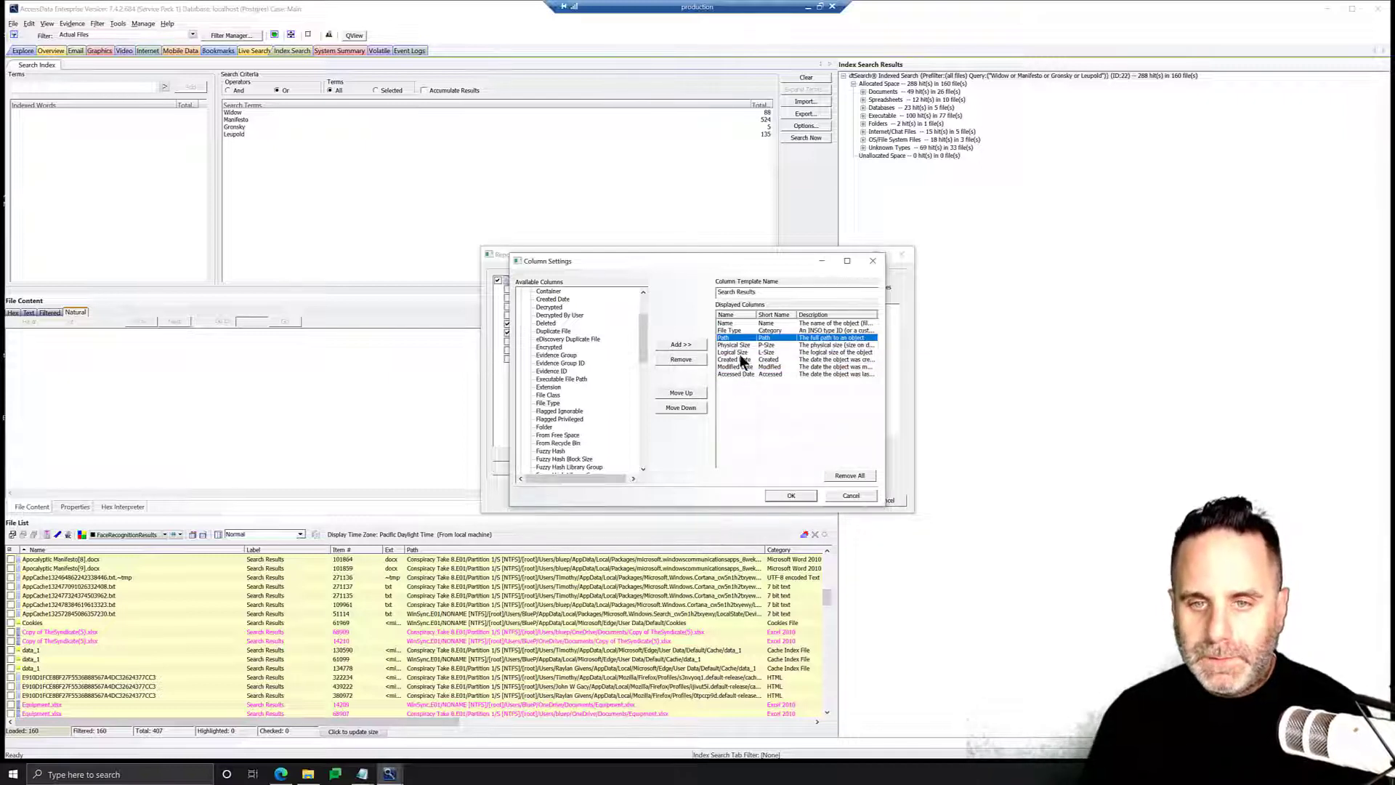
Move the Logical Size column down to the end of the displayed columns list.
left_click(735, 353)
left_click(683, 408)
left_click(683, 407)
left_click(684, 407)
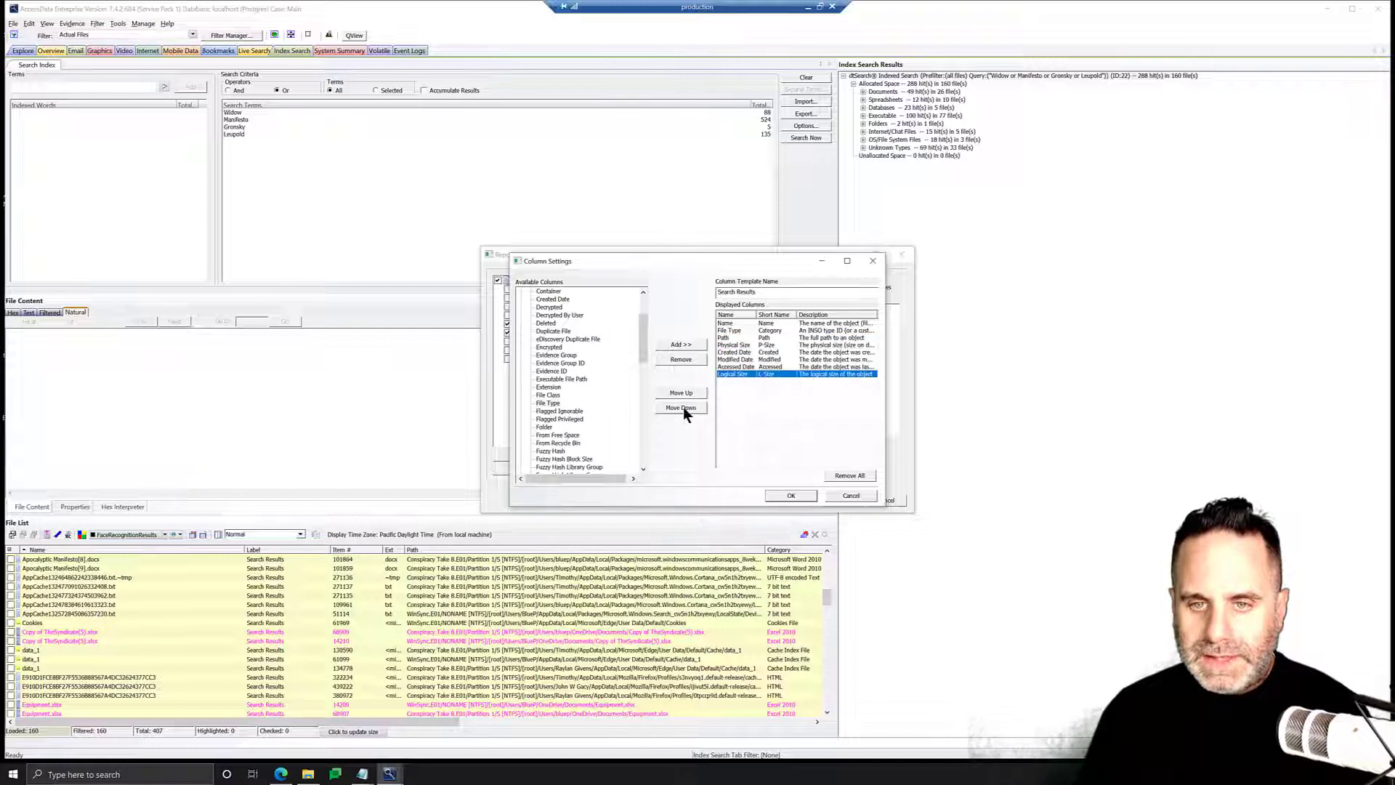
Remove the Physical Size and Accessed Date columns from the displayed columns.
left_click(743, 346)
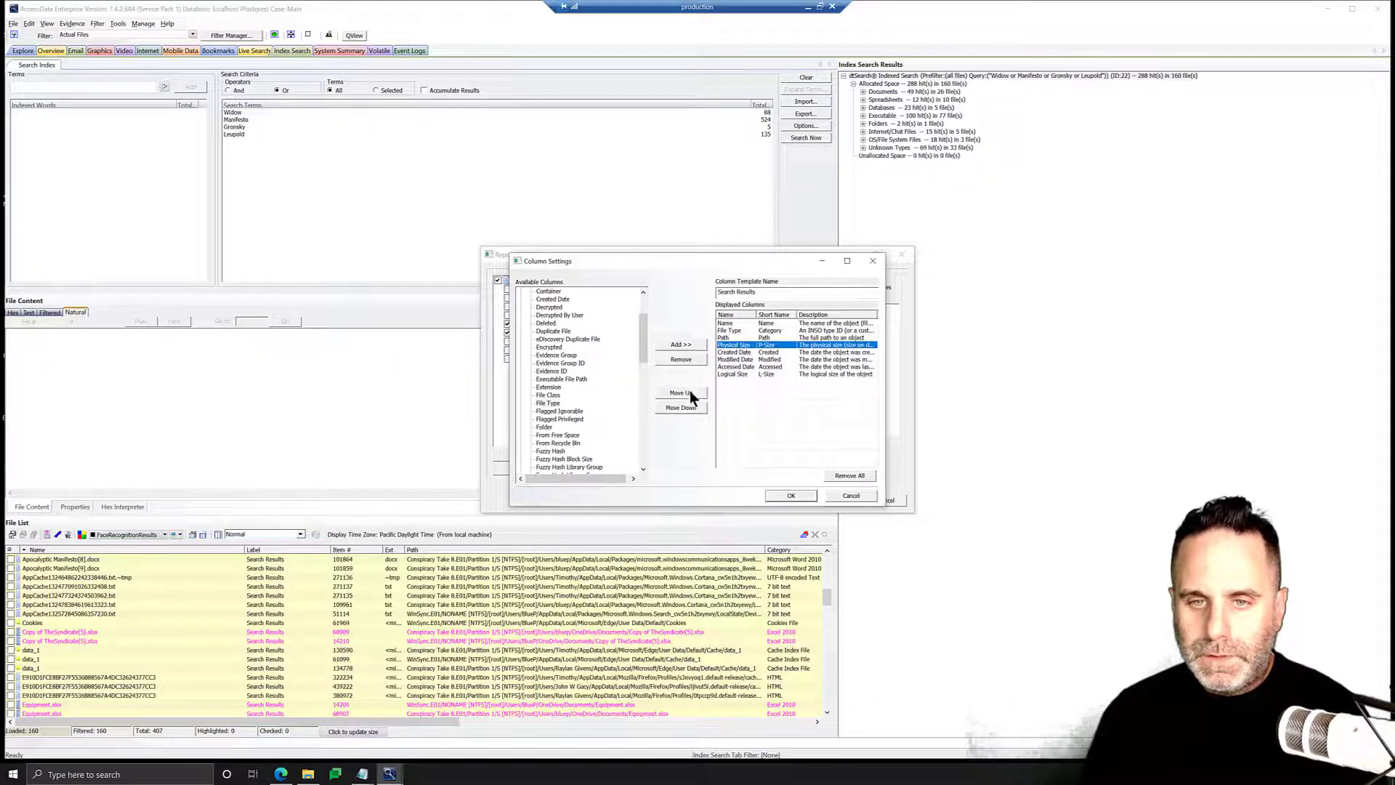
left_click(683, 359)
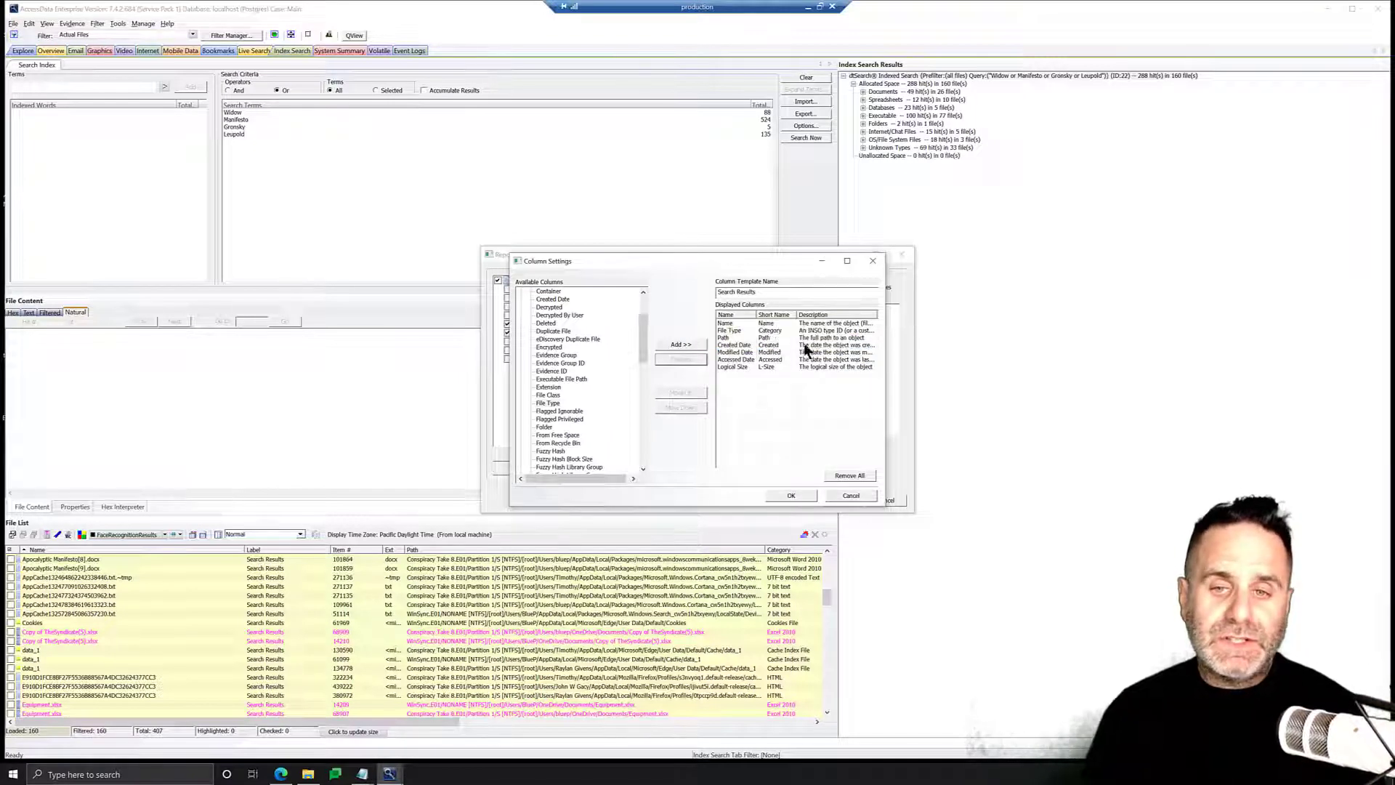
left_click(730, 358)
left_click(692, 357)
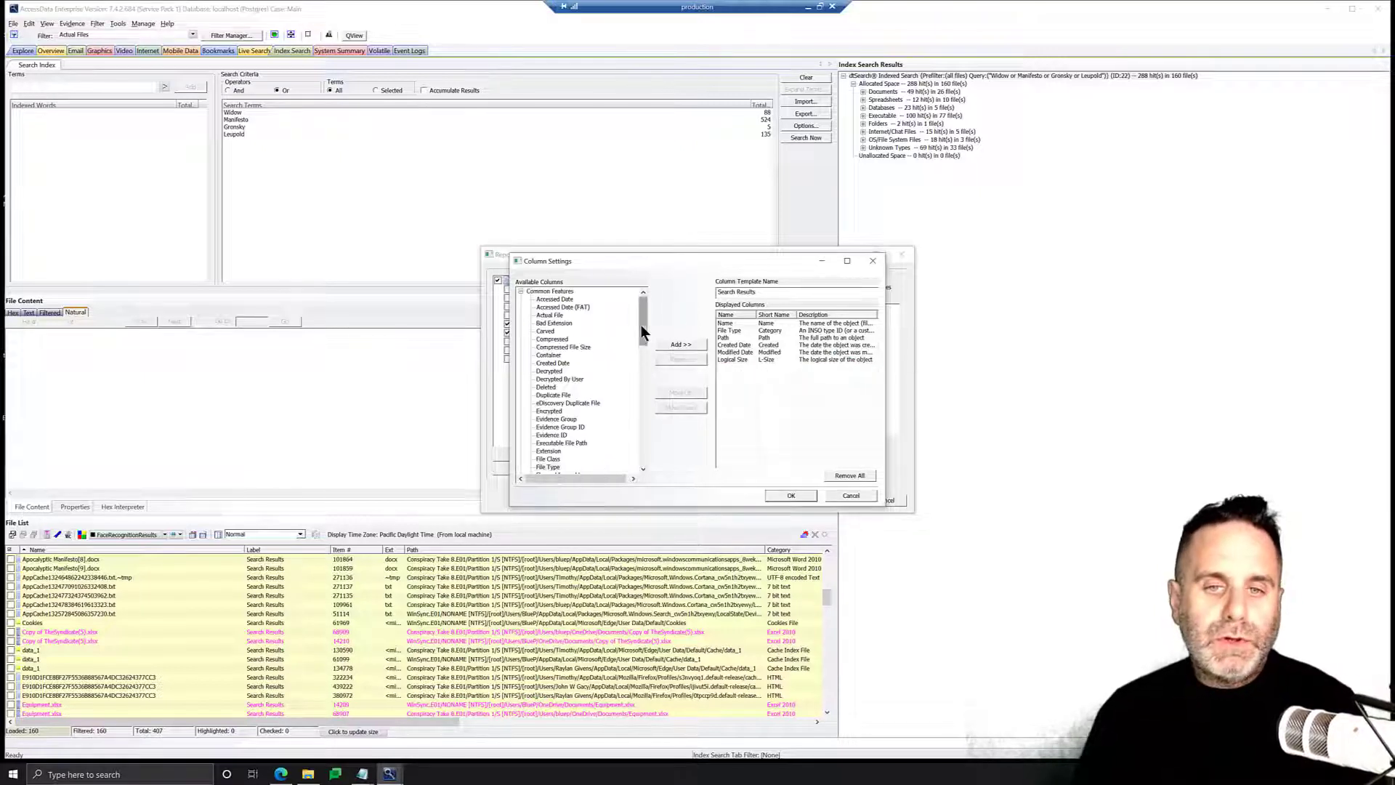
Add the Owner Name and Owner SID columns from All Features to the template.
left_click_drag(643, 333, 633, 461)
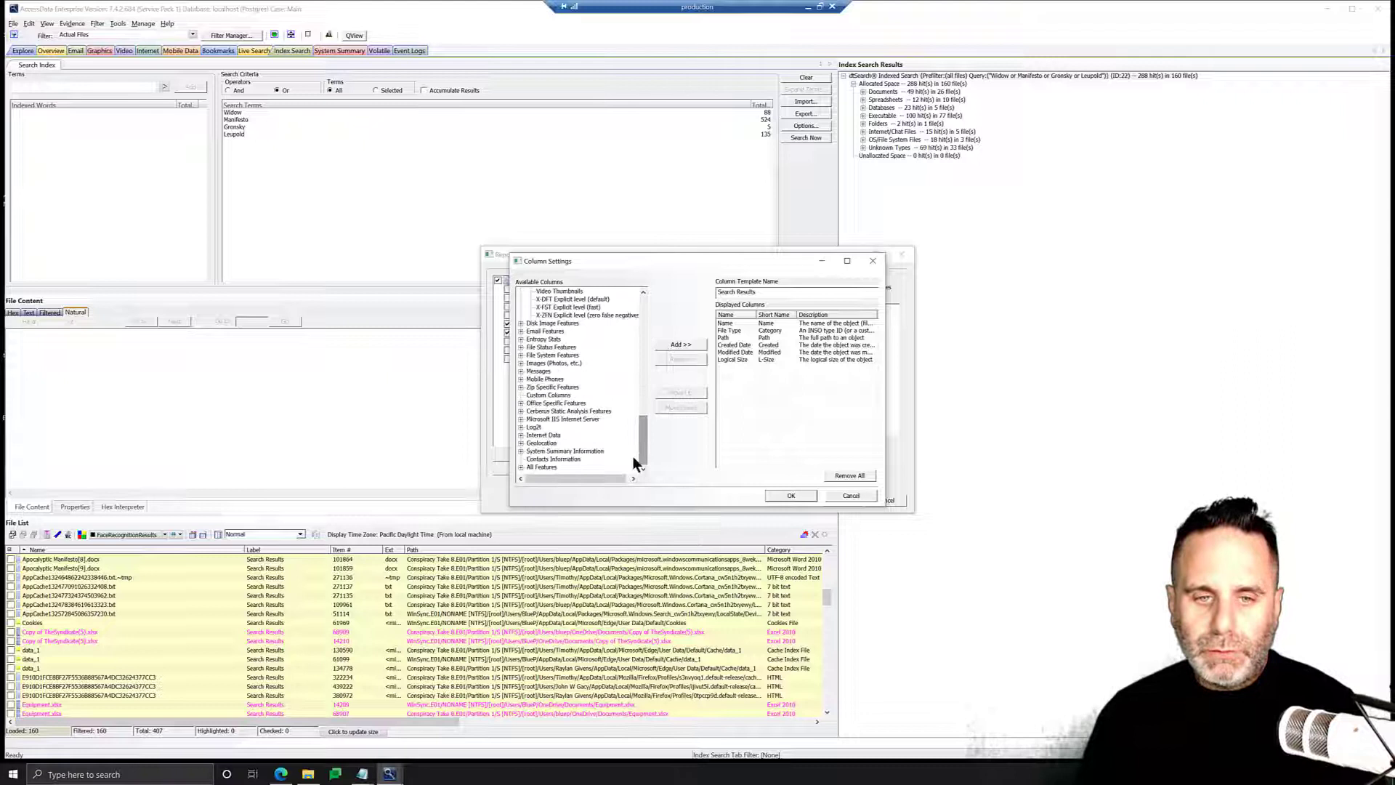
left_click(521, 467)
left_click_drag(644, 317, 642, 386)
scroll(592, 414, "down", 3)
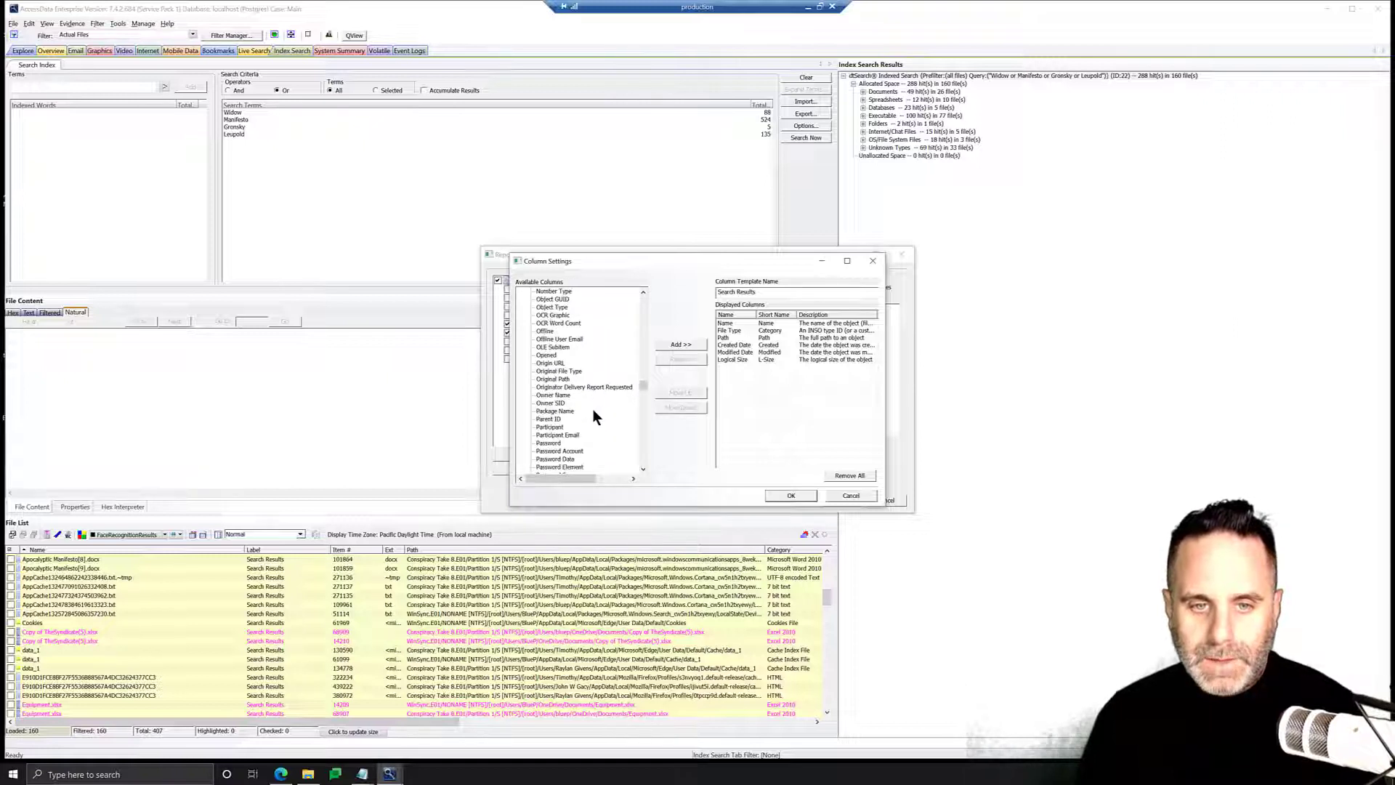
left_click(552, 371)
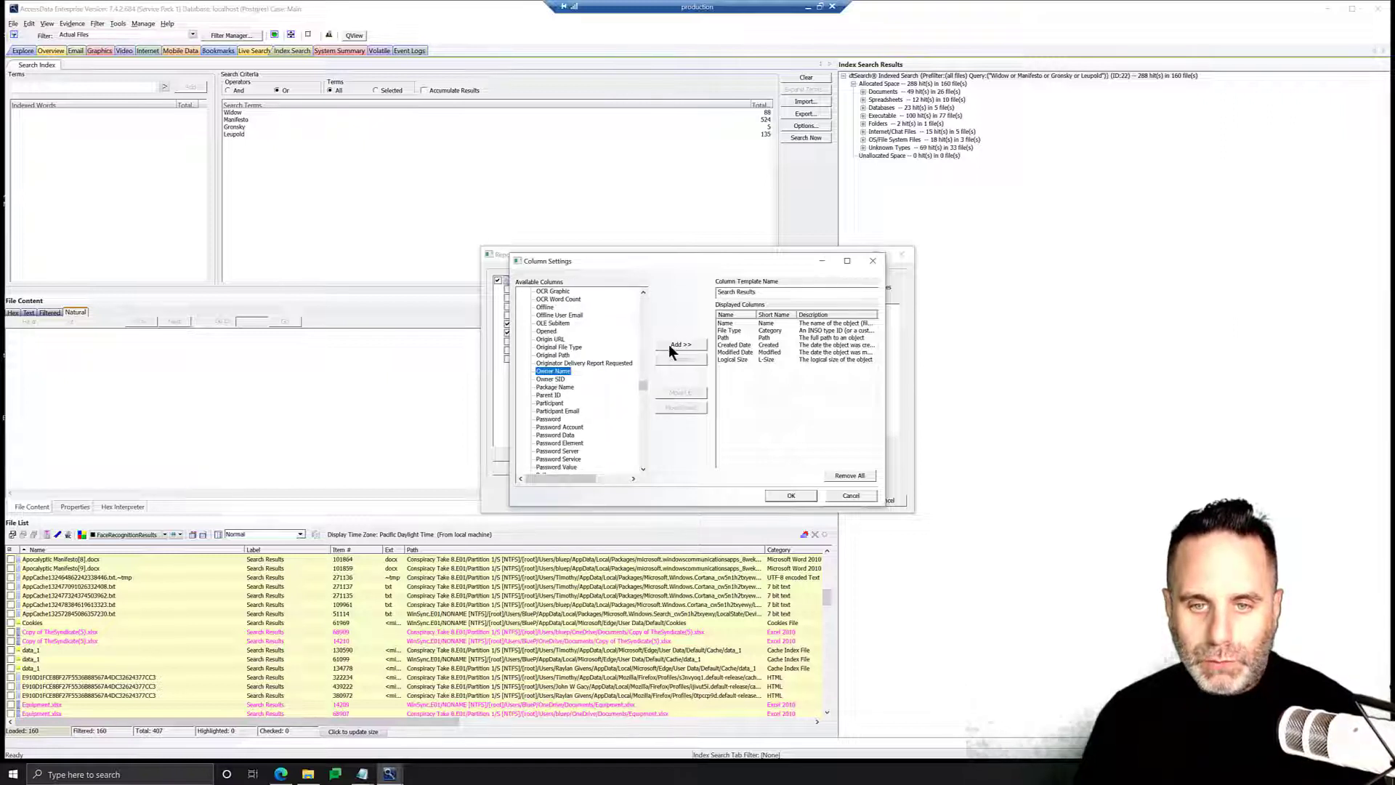
left_click(670, 345)
left_click(553, 379)
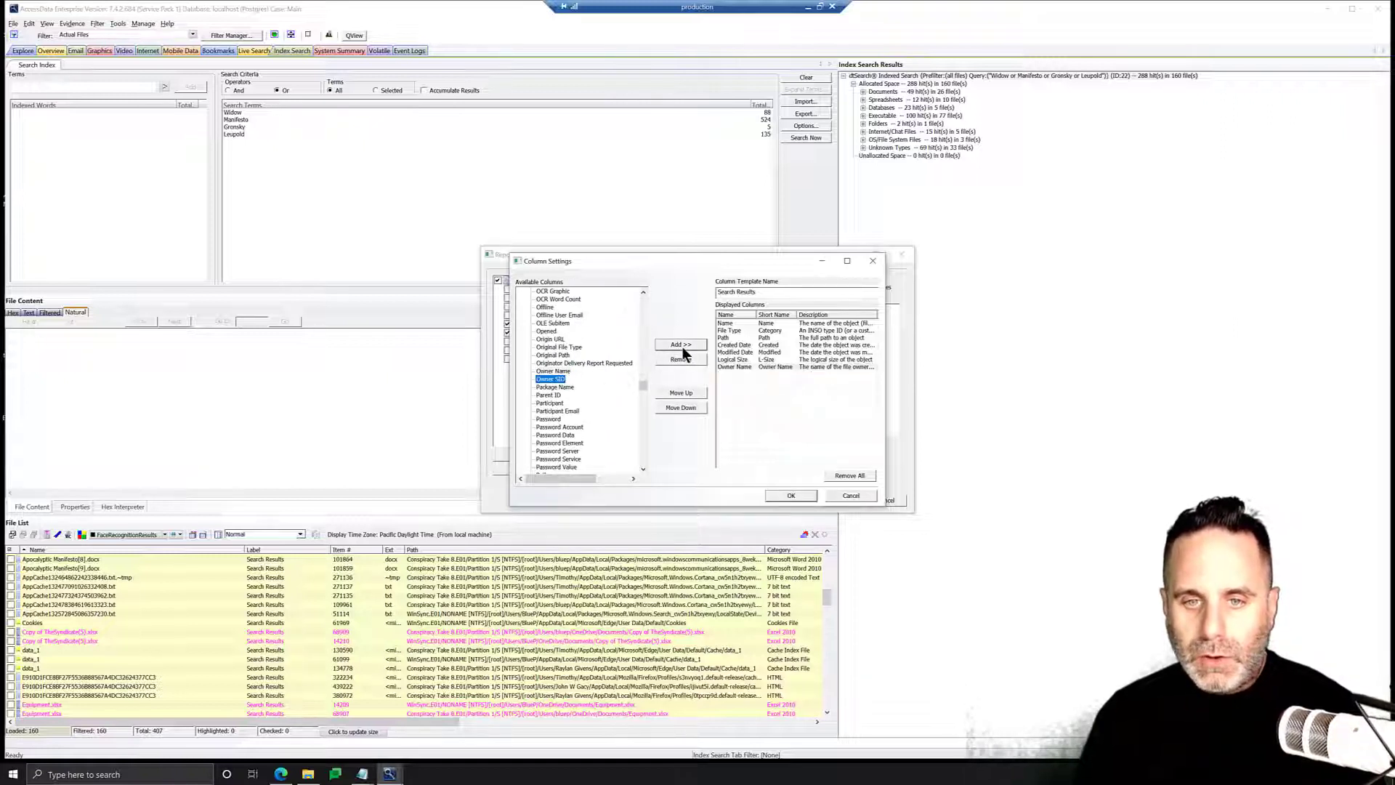
left_click(681, 344)
Move Owner Name and Owner SID up so they sit after Modified Date and before Logical Size.
left_click(733, 369)
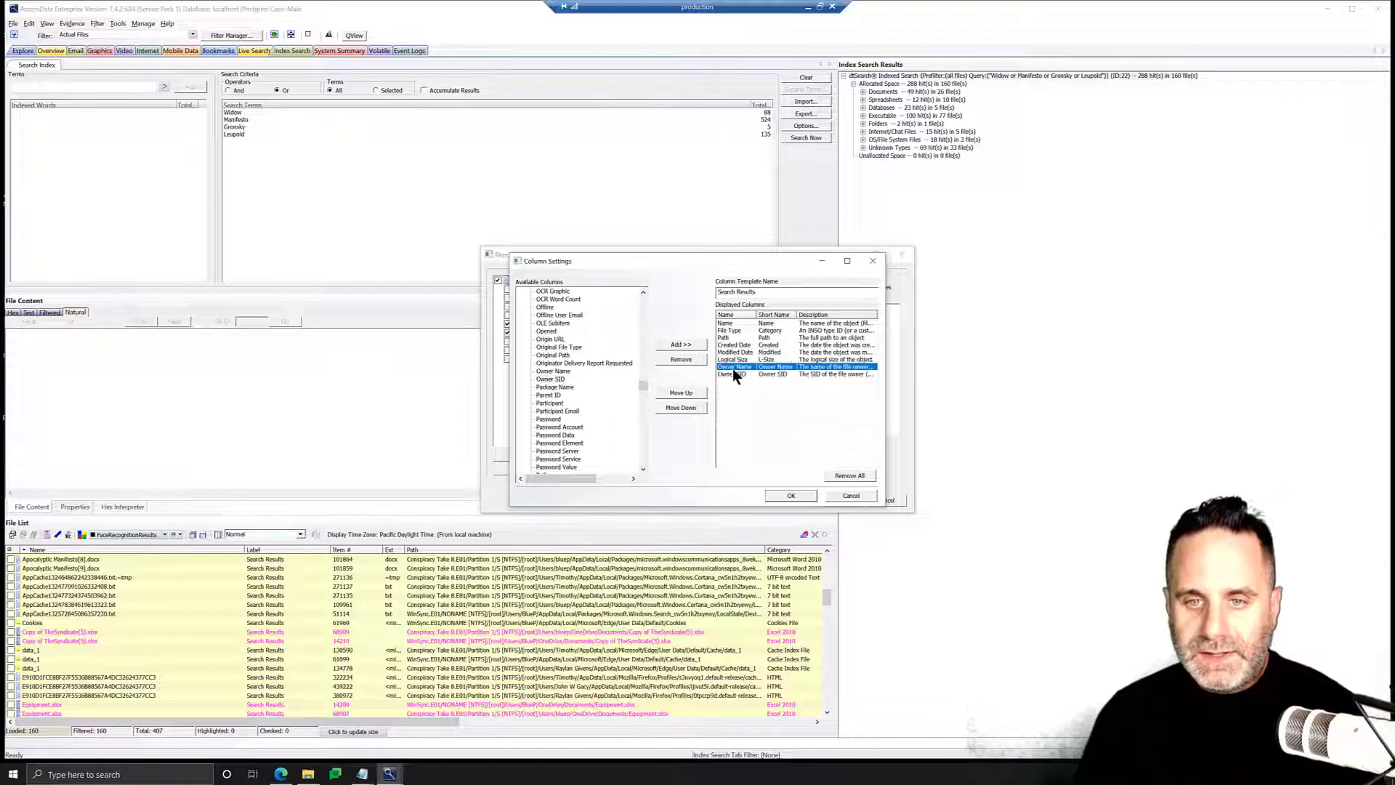
left_click(682, 393)
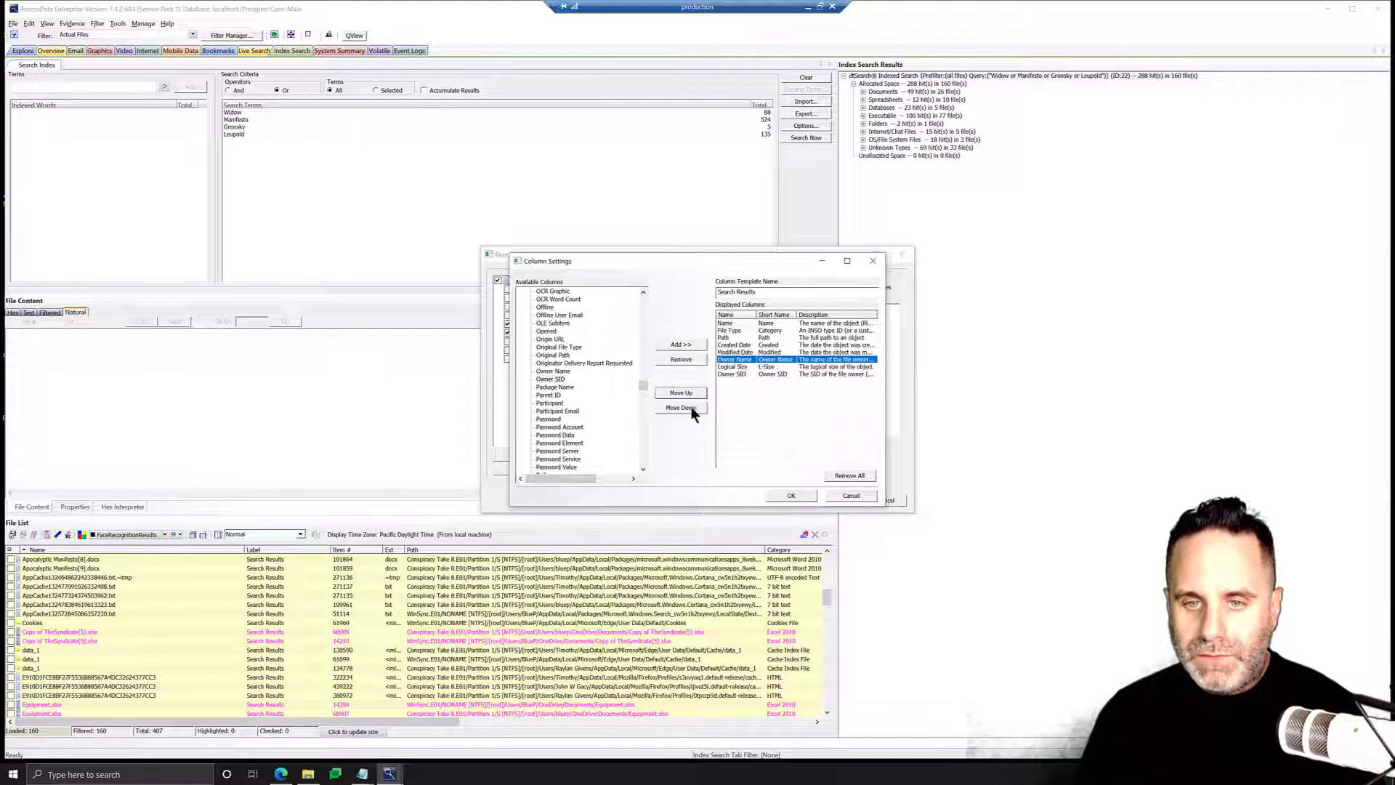
left_click(723, 375)
left_click(682, 393)
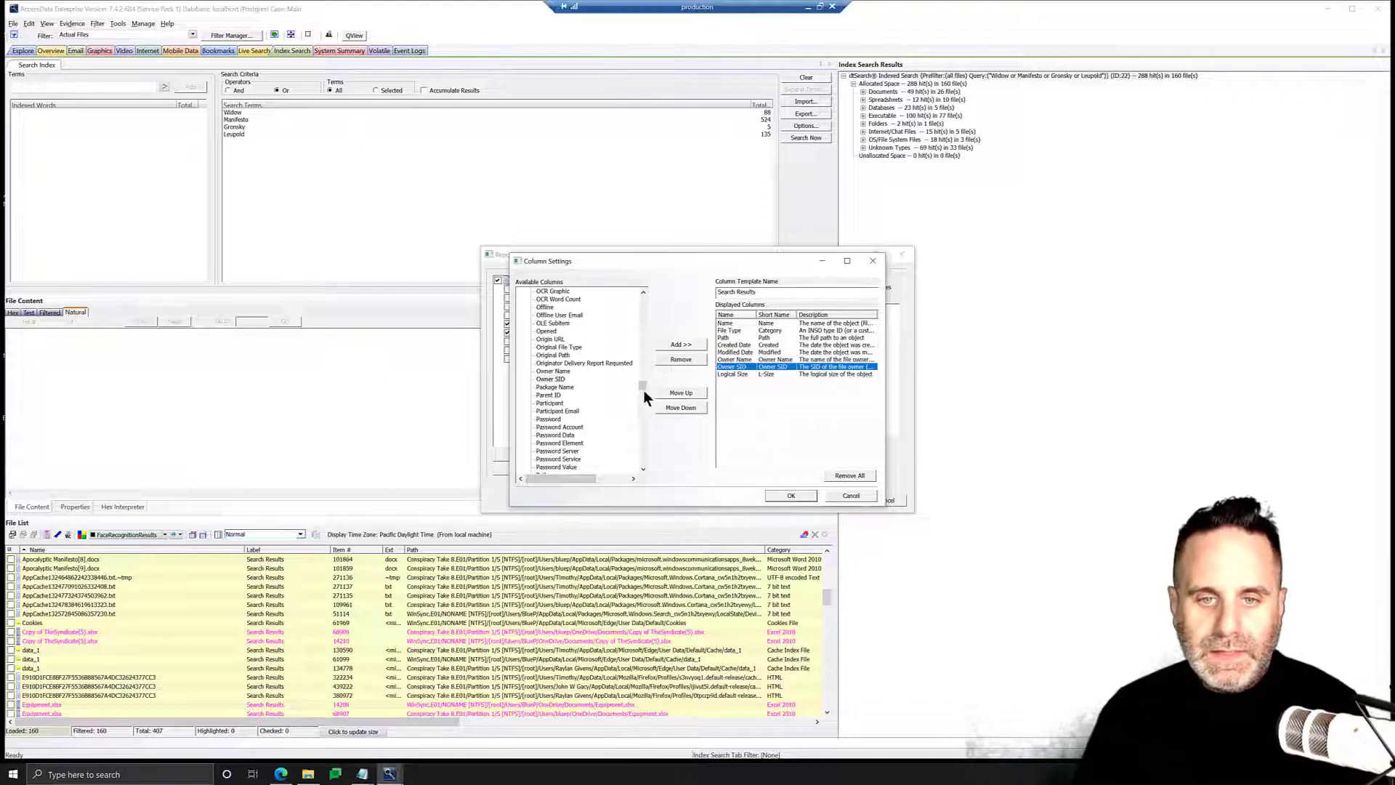
Add the Item Number column at the end and save the column template settings.
left_click_drag(644, 390, 647, 295)
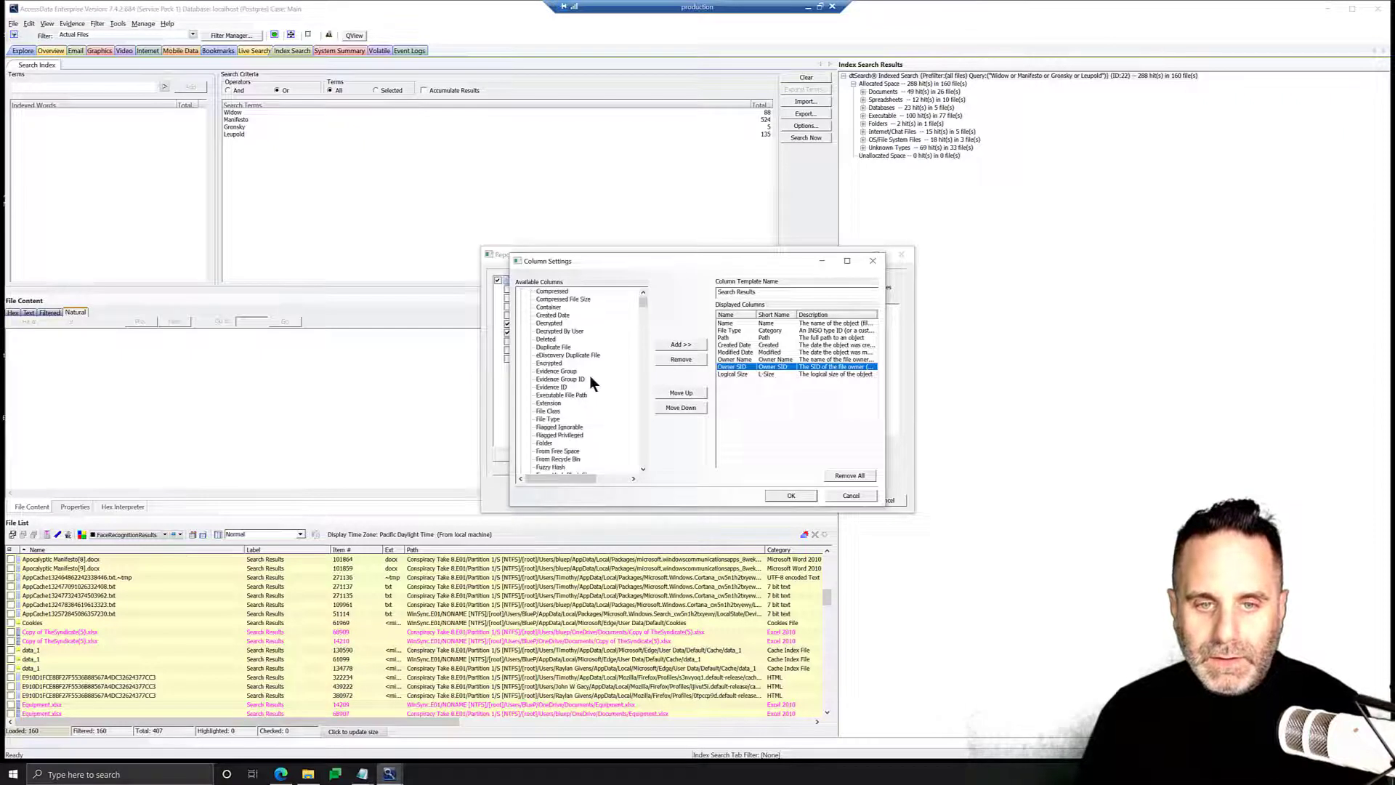
scroll(586, 405, "down", 4)
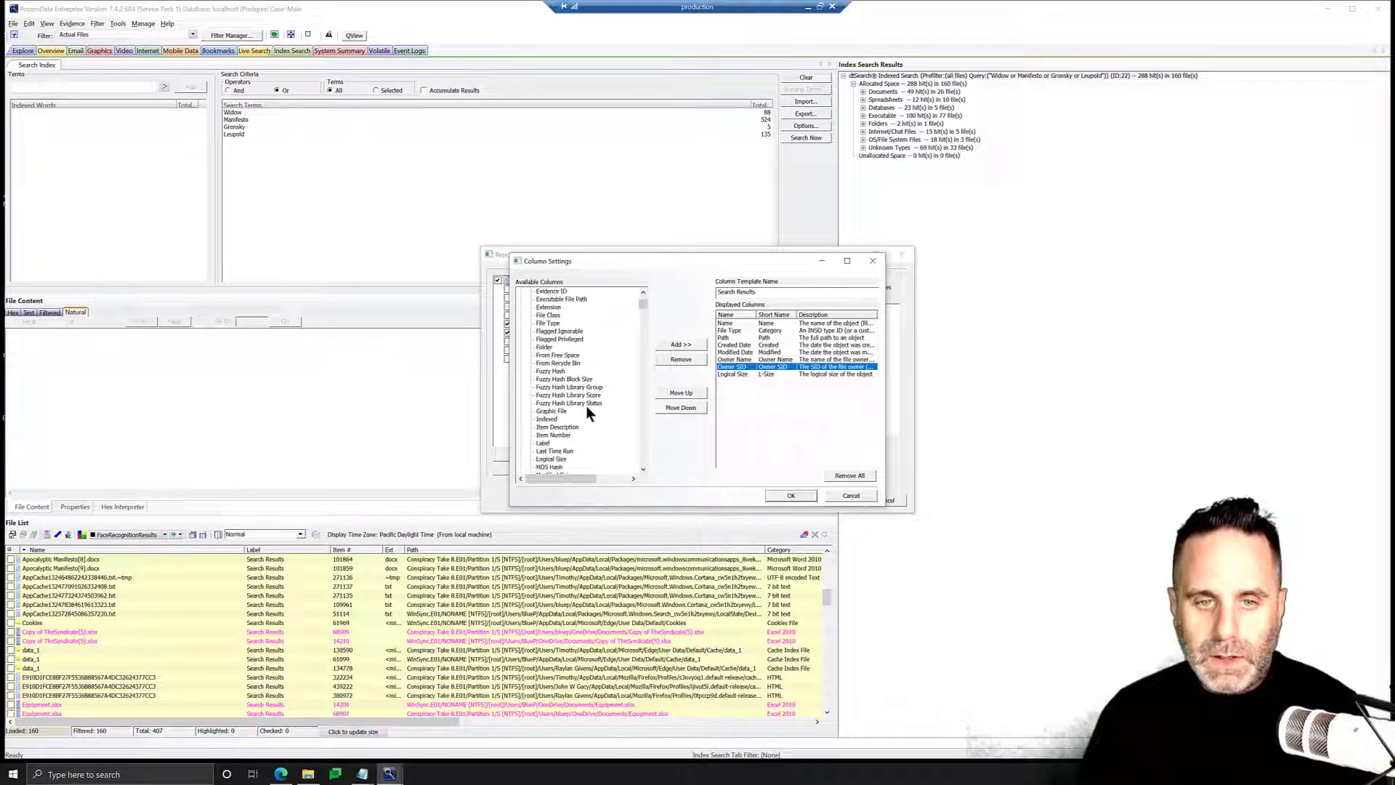
scroll(587, 412, "down", 1)
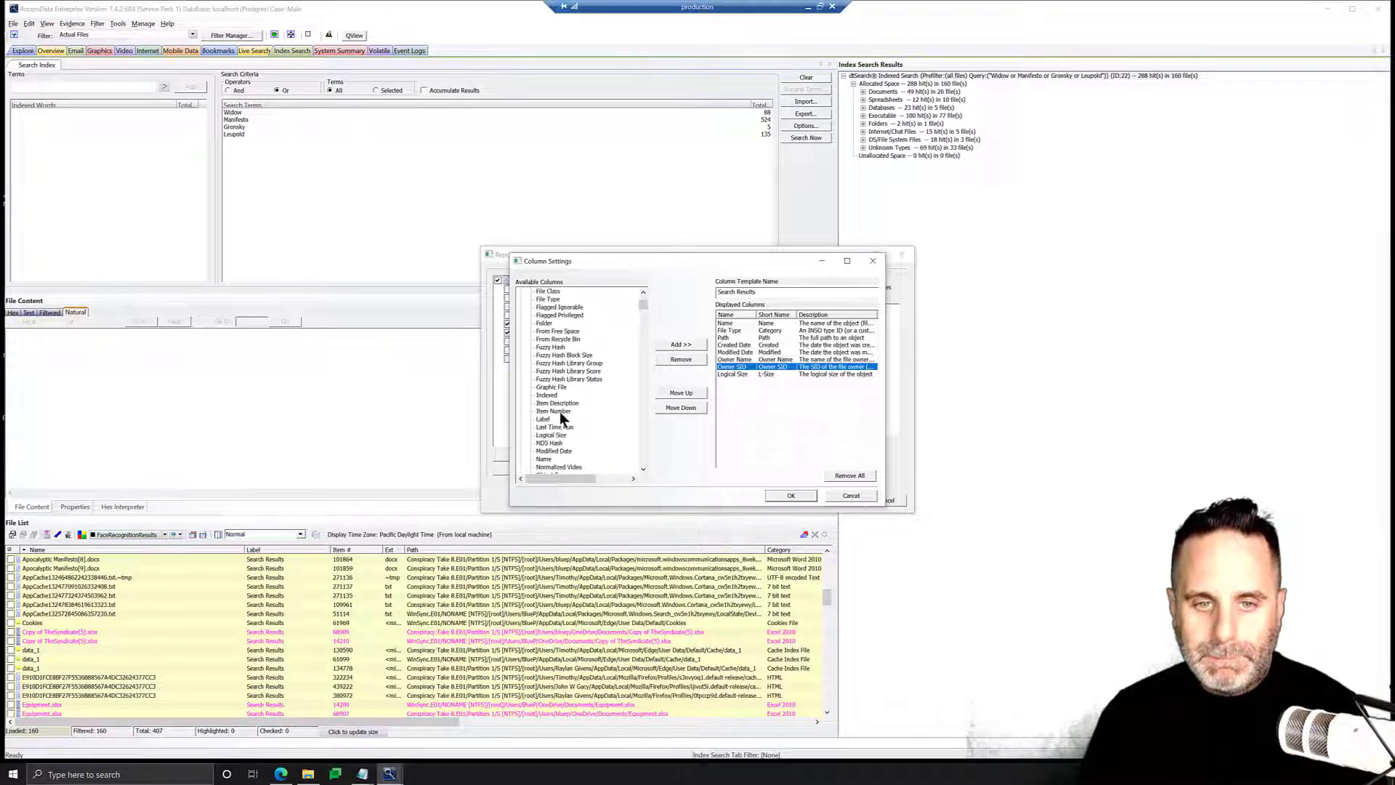
left_click(560, 412)
left_click(681, 344)
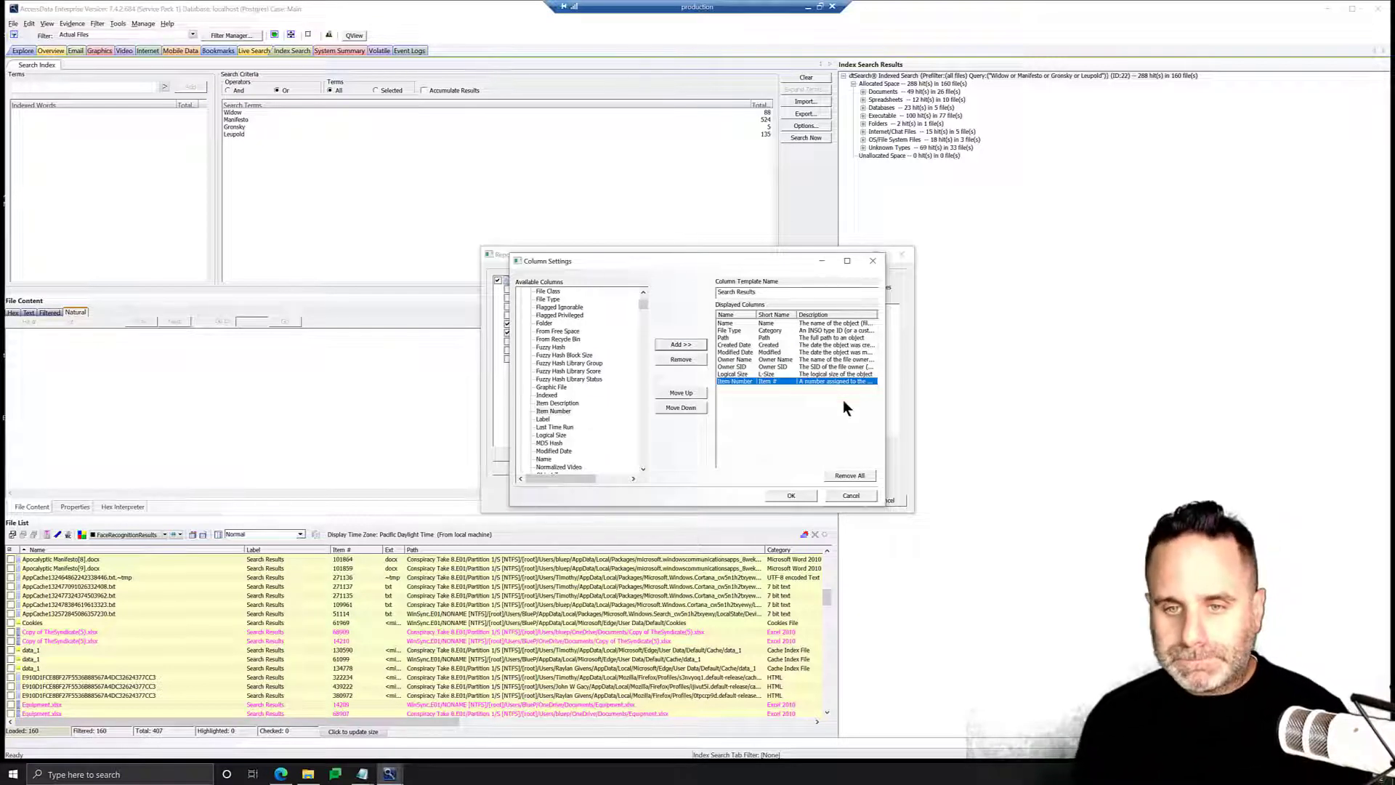
left_click(792, 495)
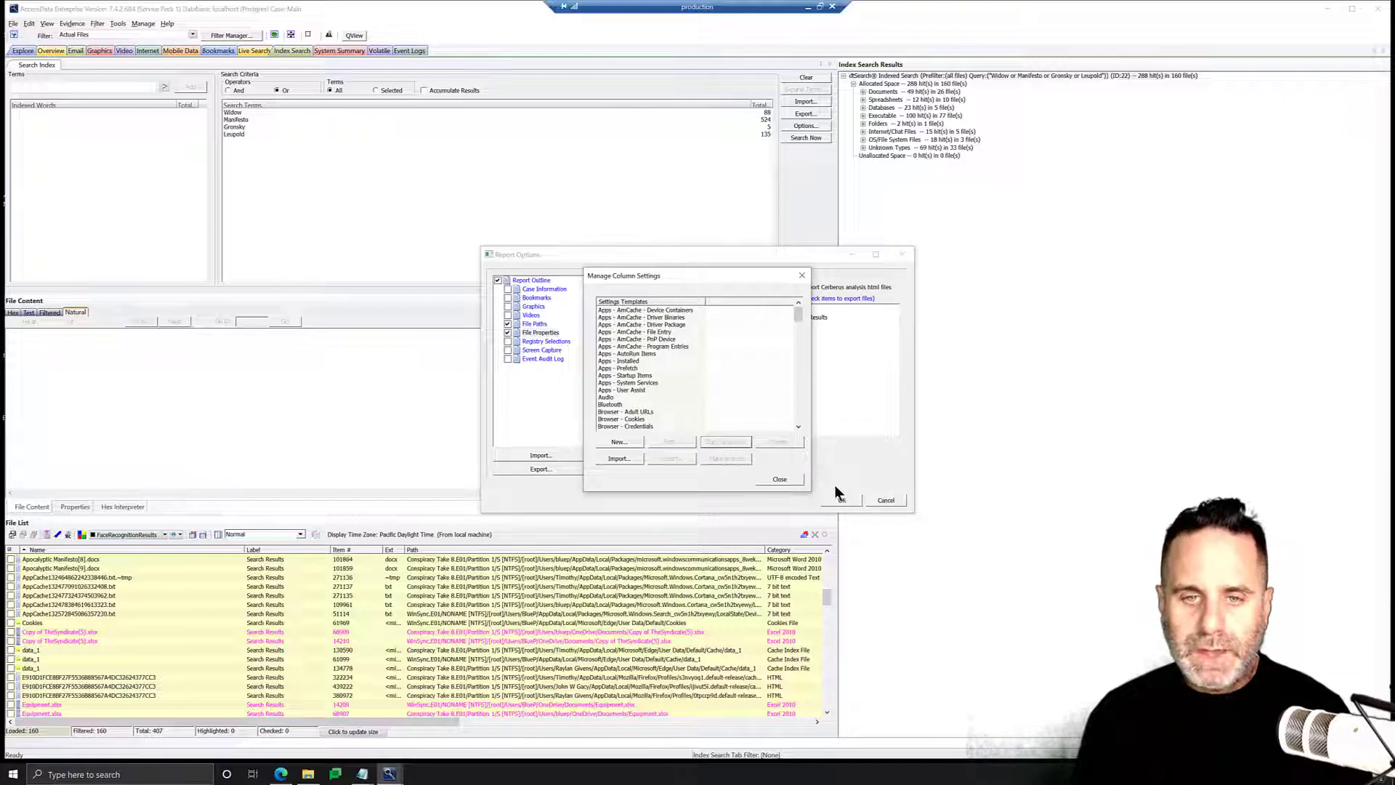
Select the Search Results column template for the report and close the column settings manager.
left_click_drag(793, 314, 806, 404)
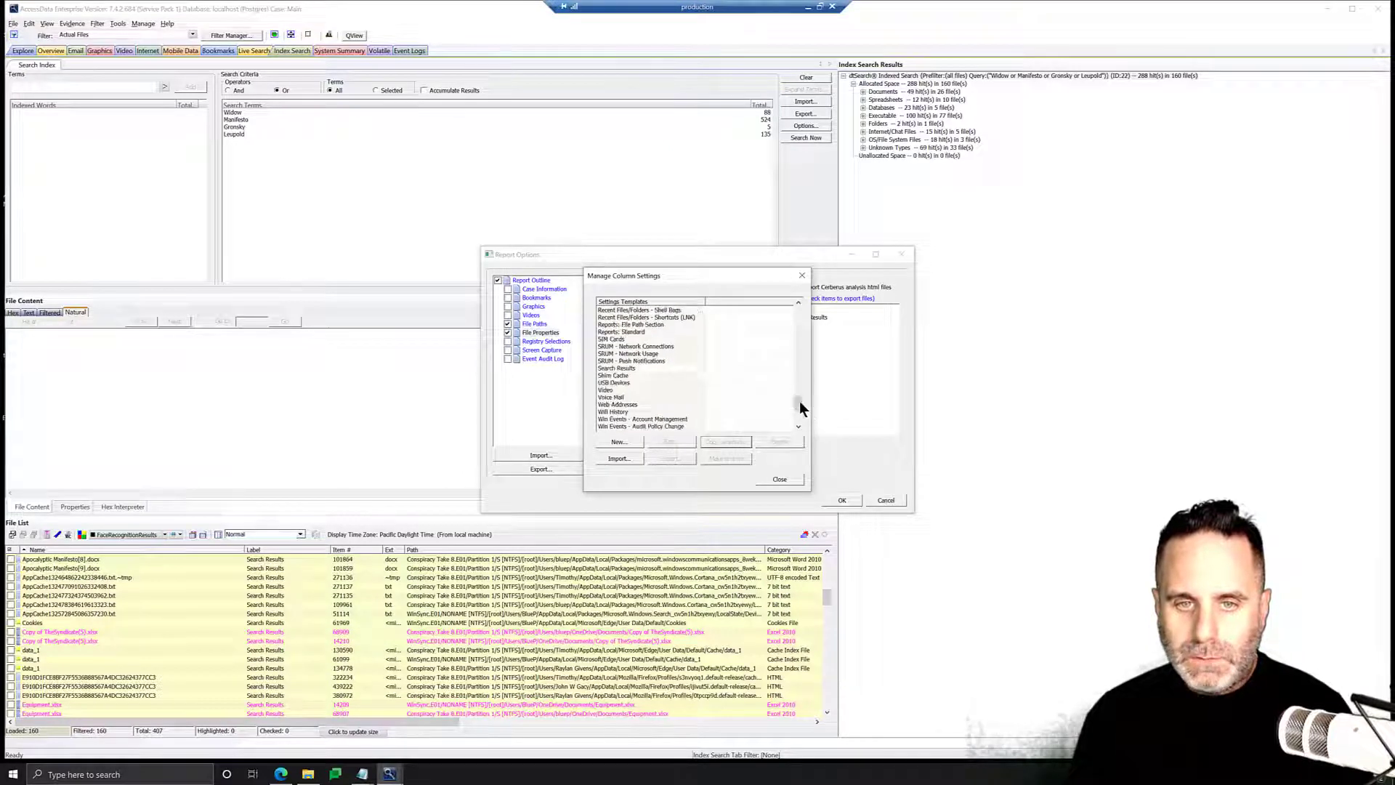
left_click(626, 368)
left_click(785, 480)
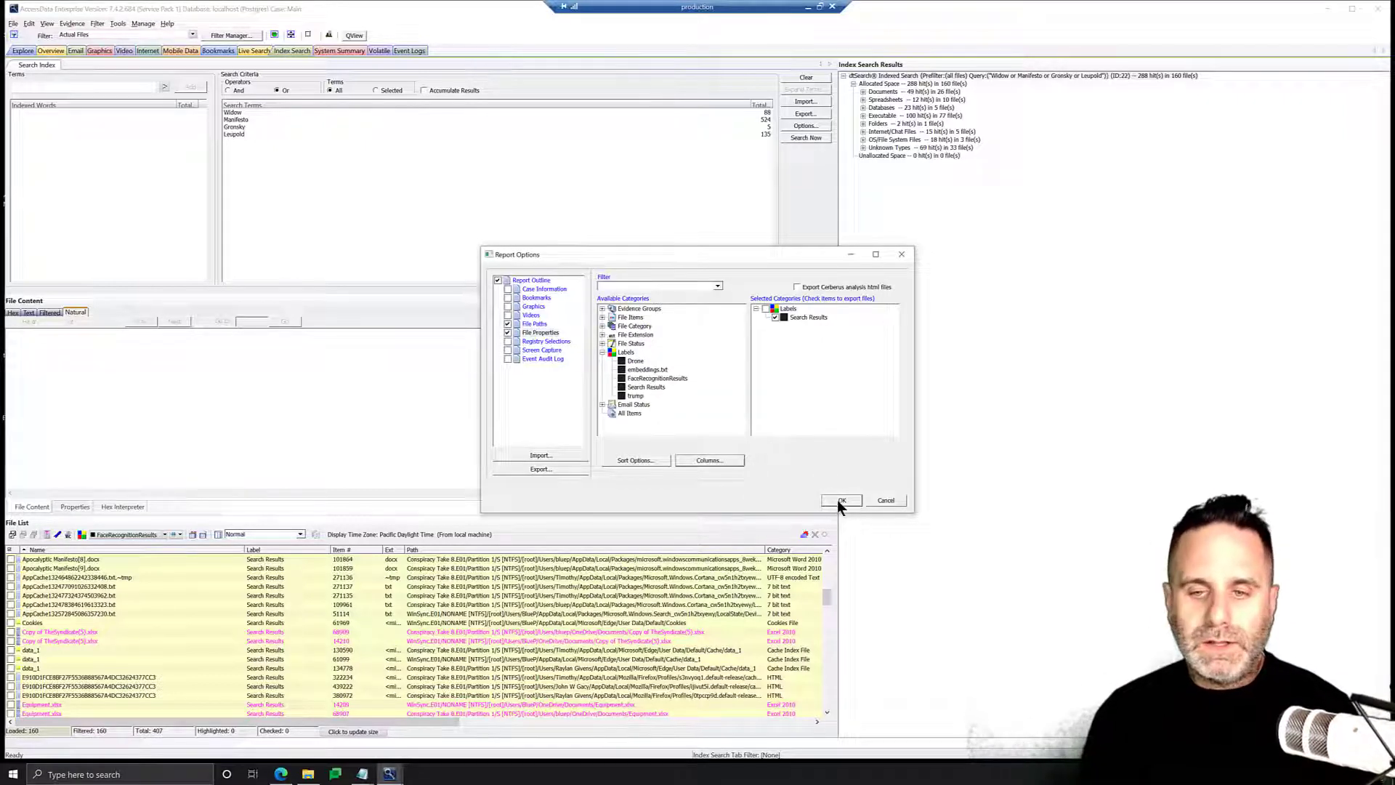
Accept the report options and set the report output folder to SearchResults on the Desktop, then generate it.
left_click(856, 500)
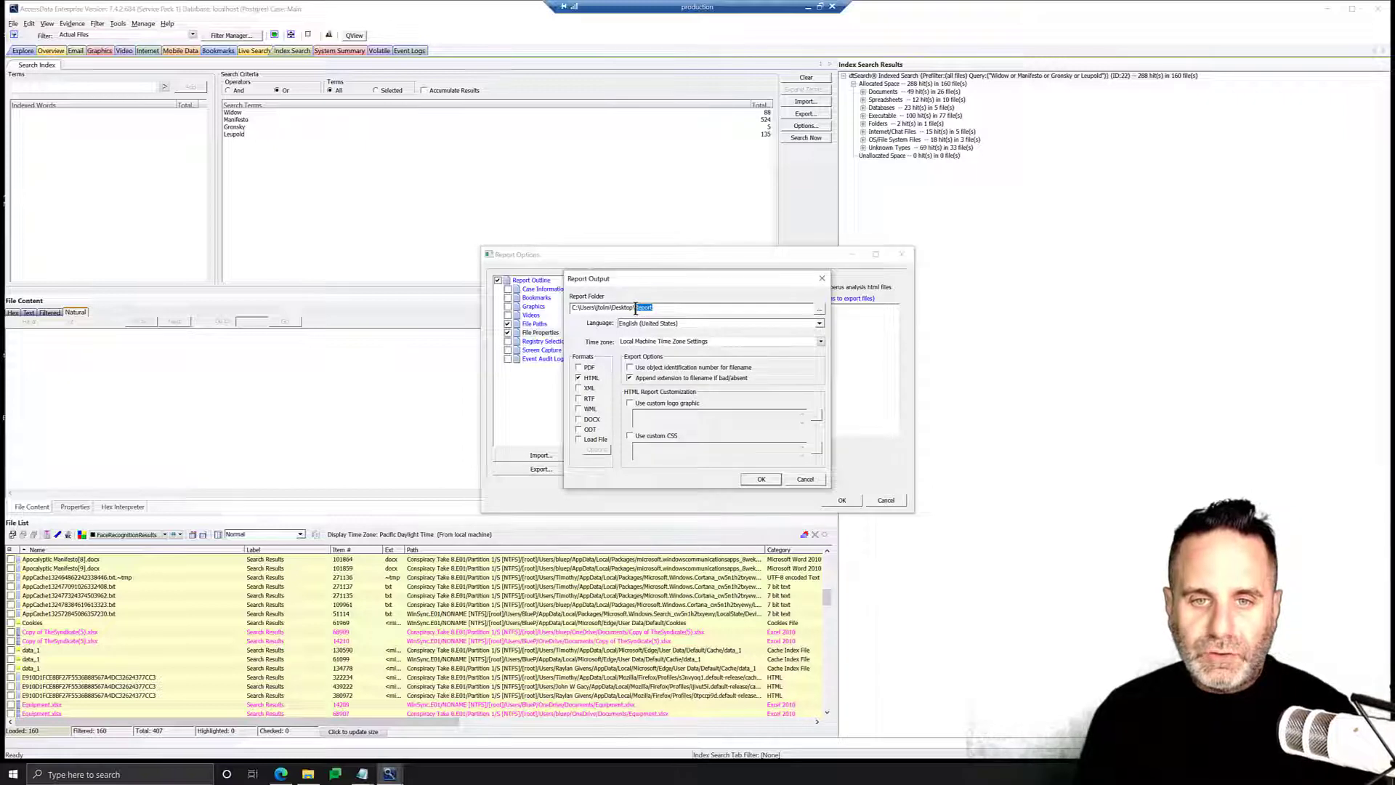
type("Search")
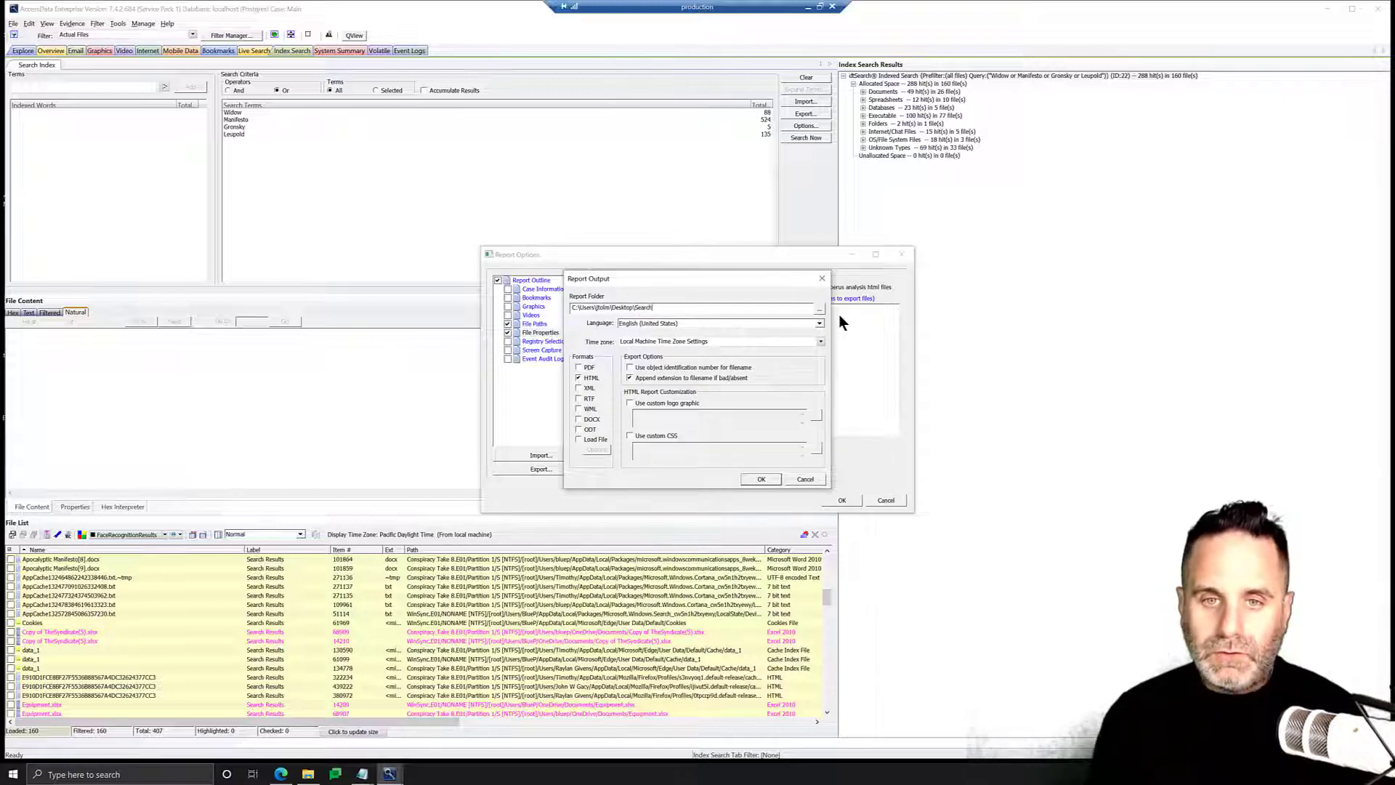
type("Resul")
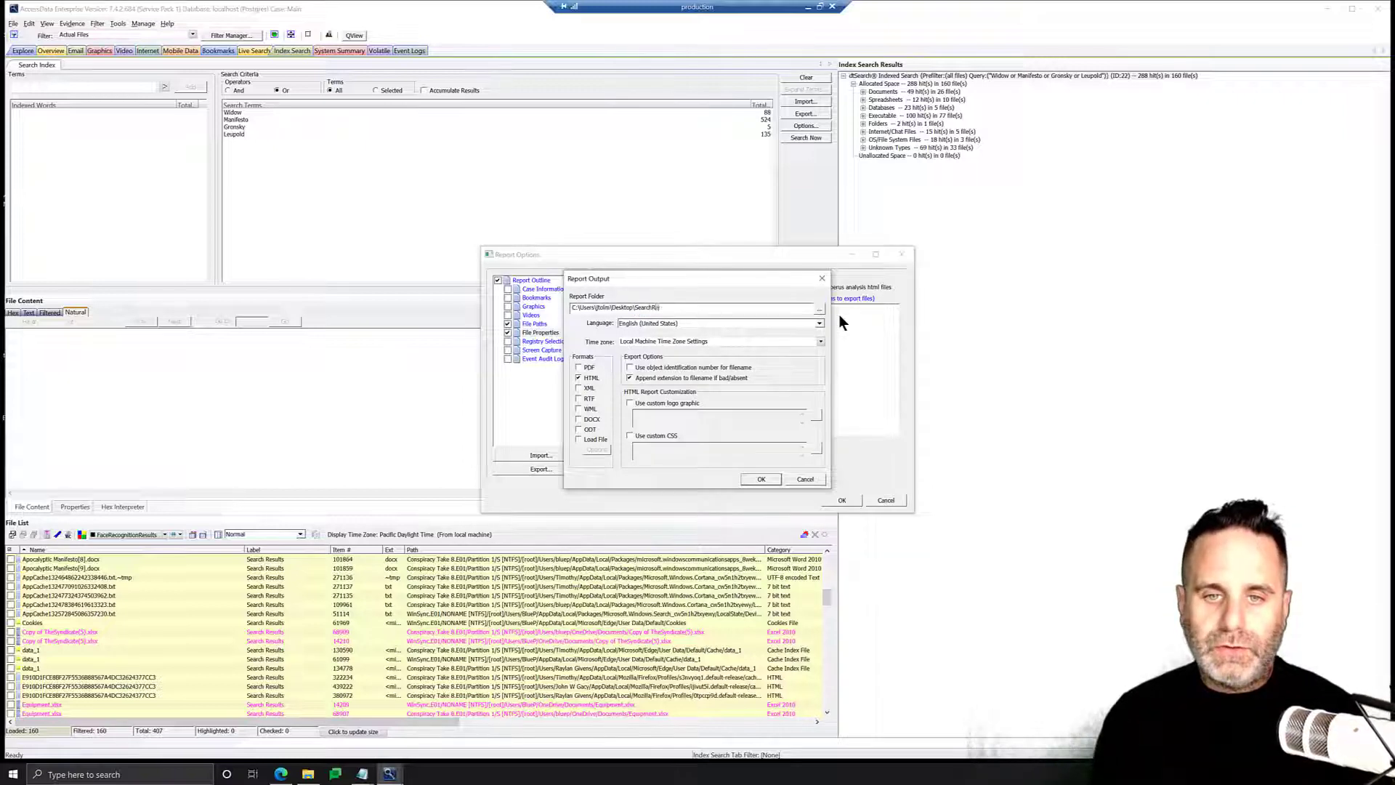
type("ts")
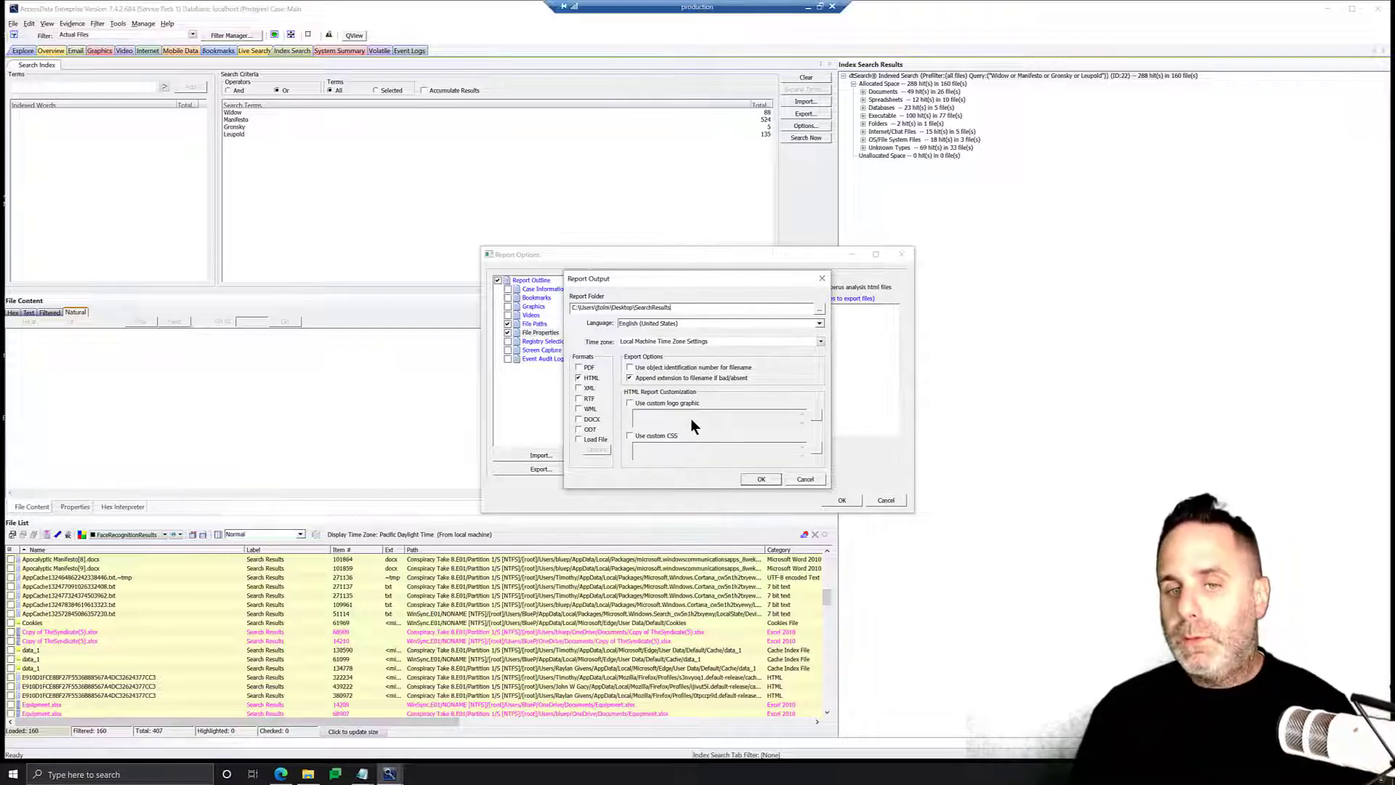
left_click(744, 479)
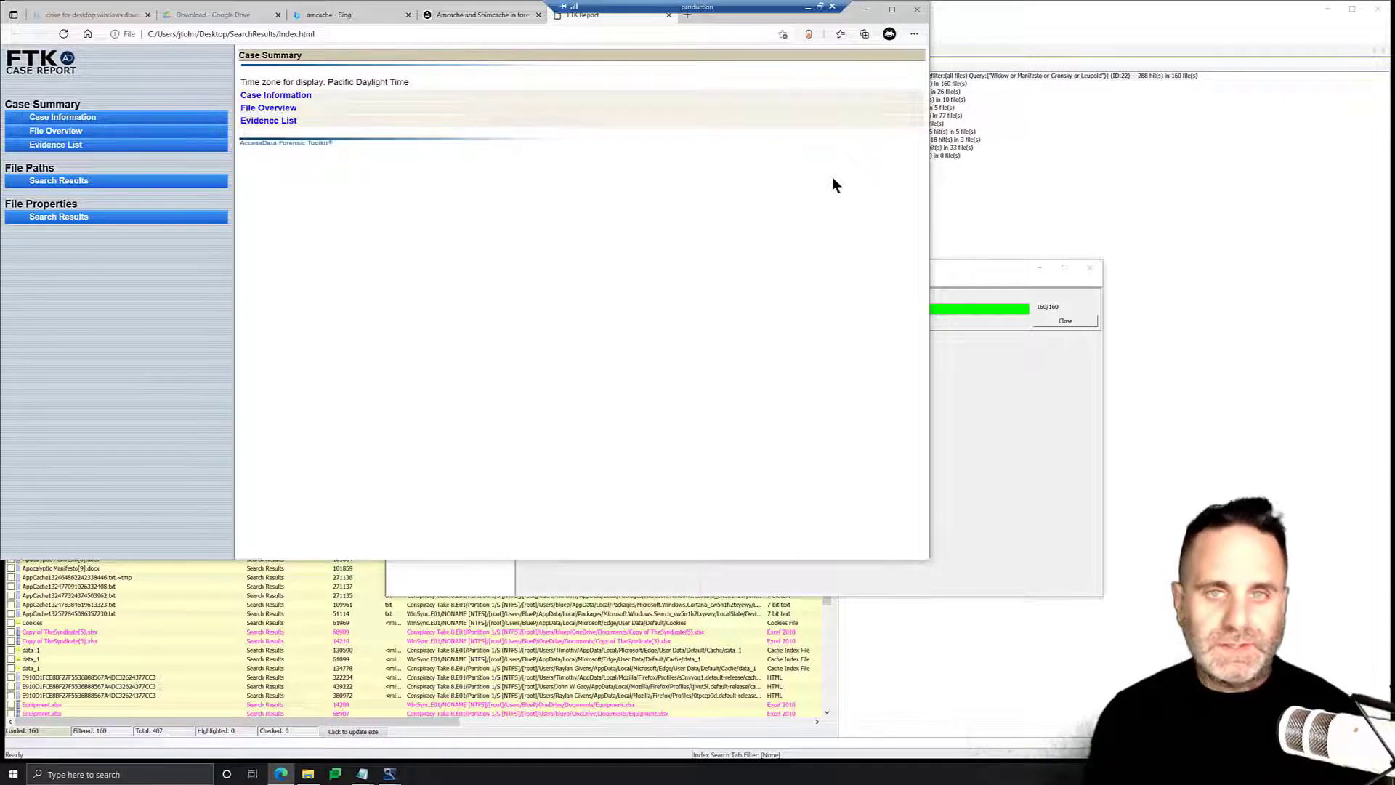
Open the report's File Paths Search Results section and browse through the listed folder tree of files.
left_click_drag(583, 15, 692, 95)
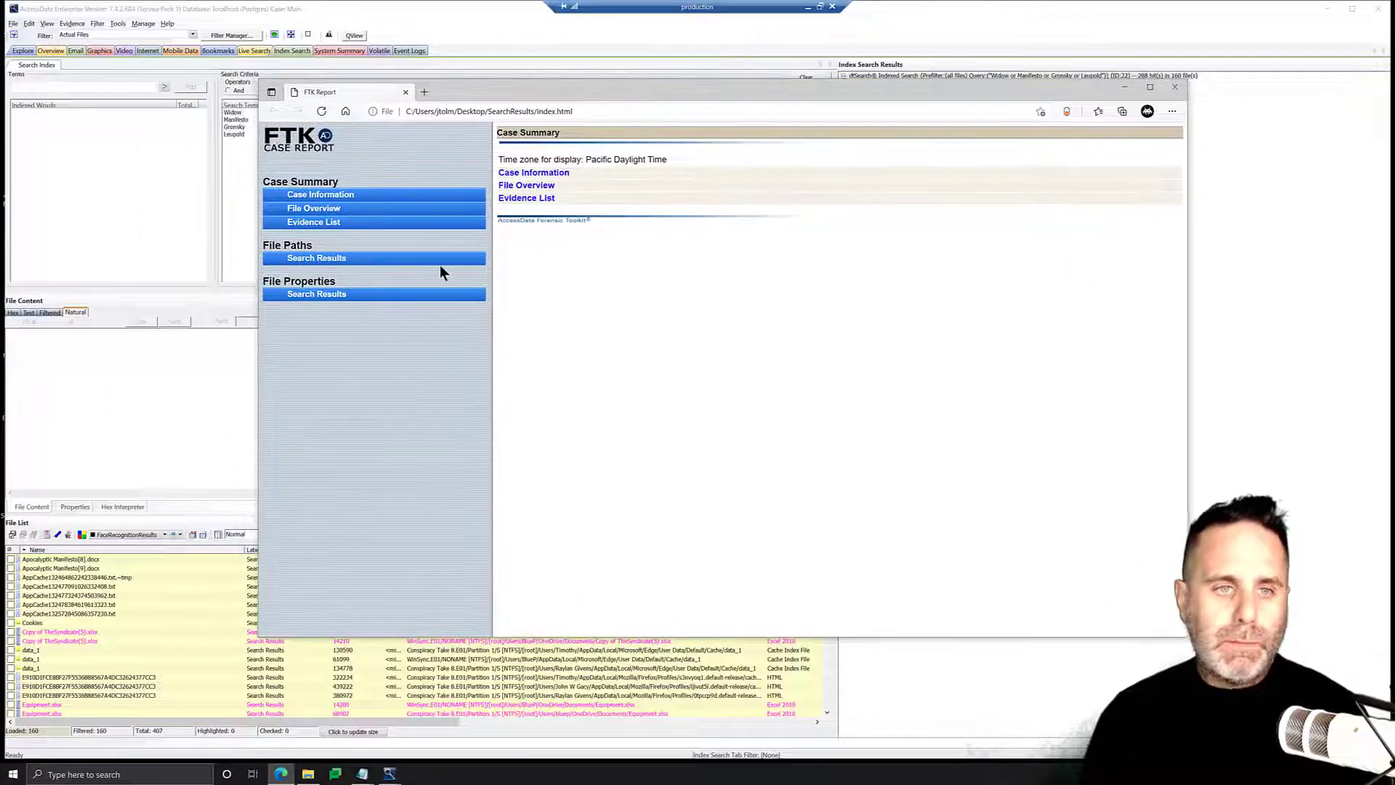
left_click(349, 259)
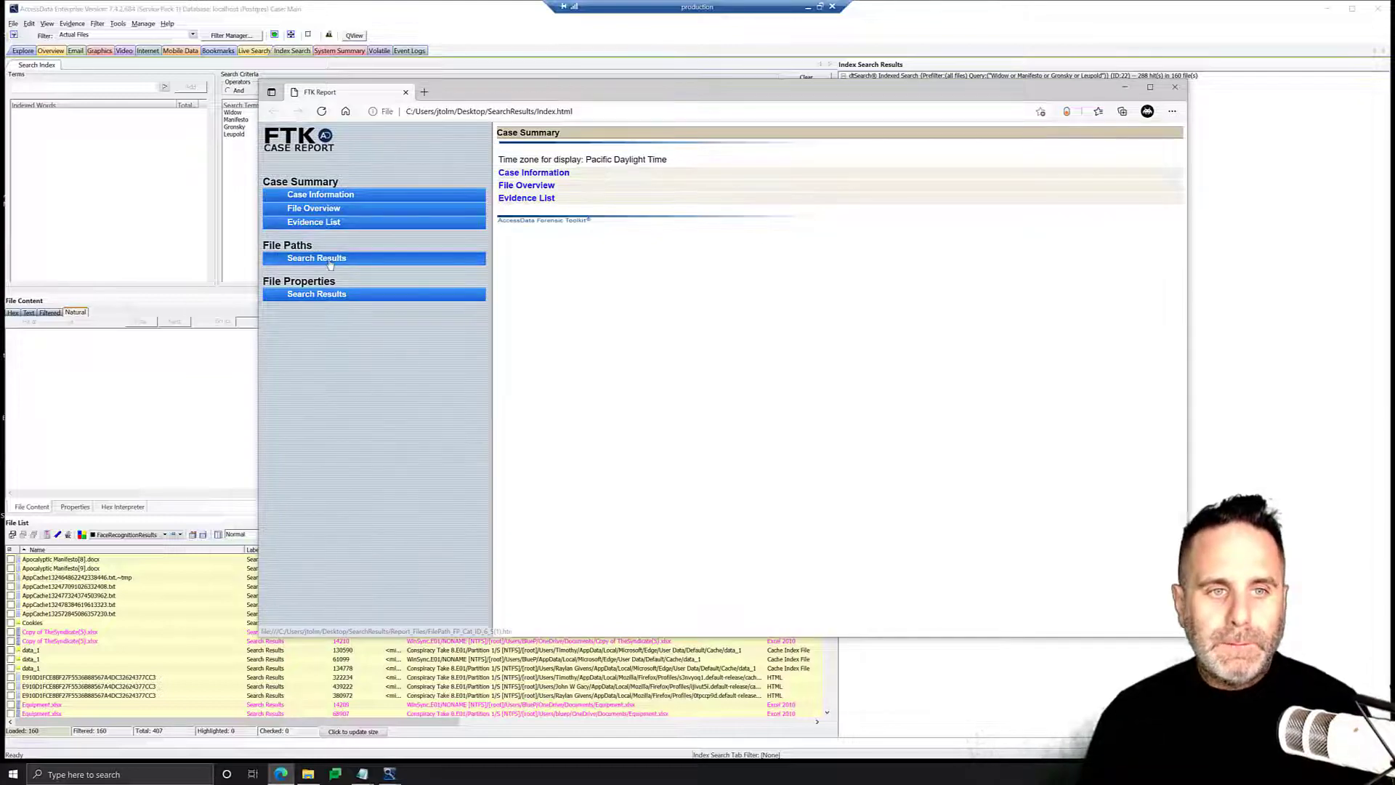
scroll(591, 236, "down", 1)
scroll(590, 236, "down", 15)
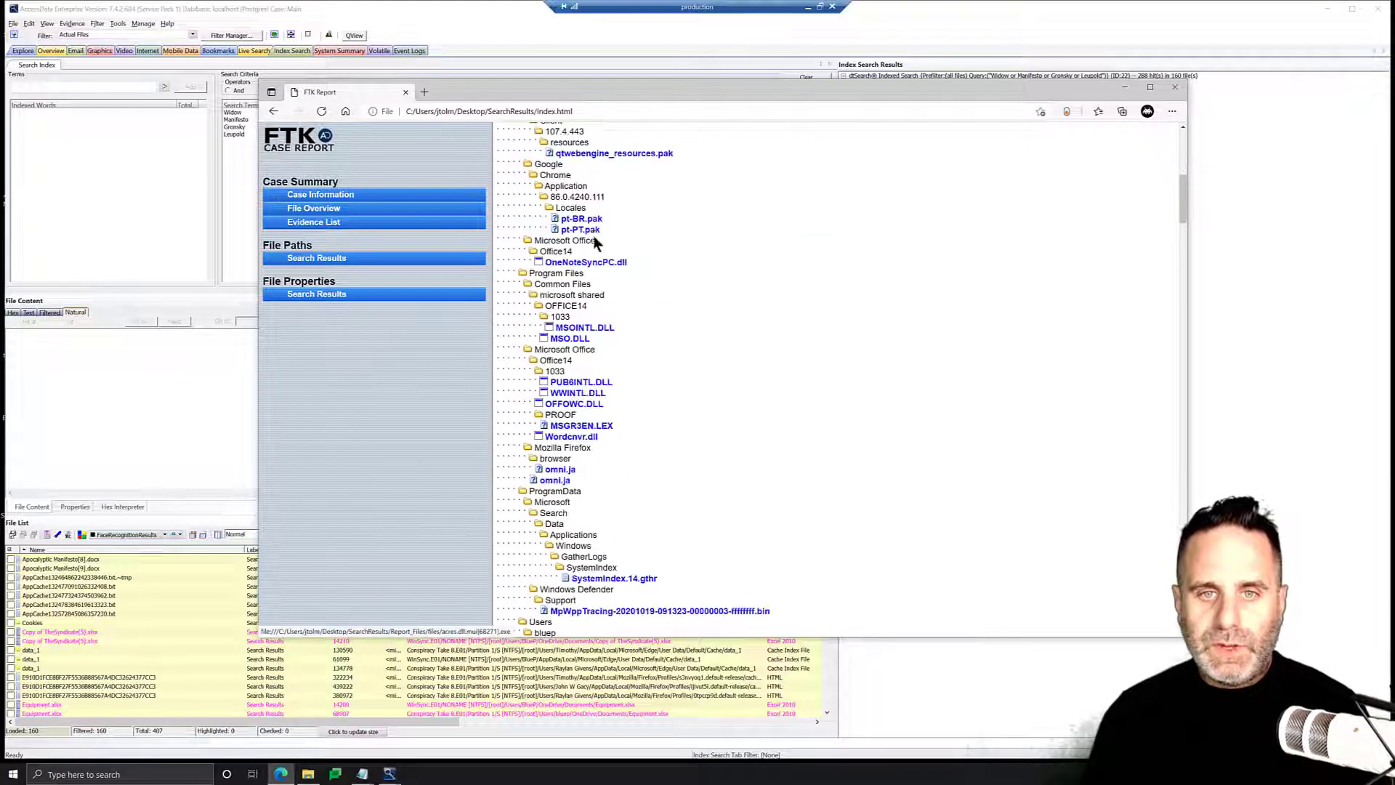
scroll(599, 248, "down", 3)
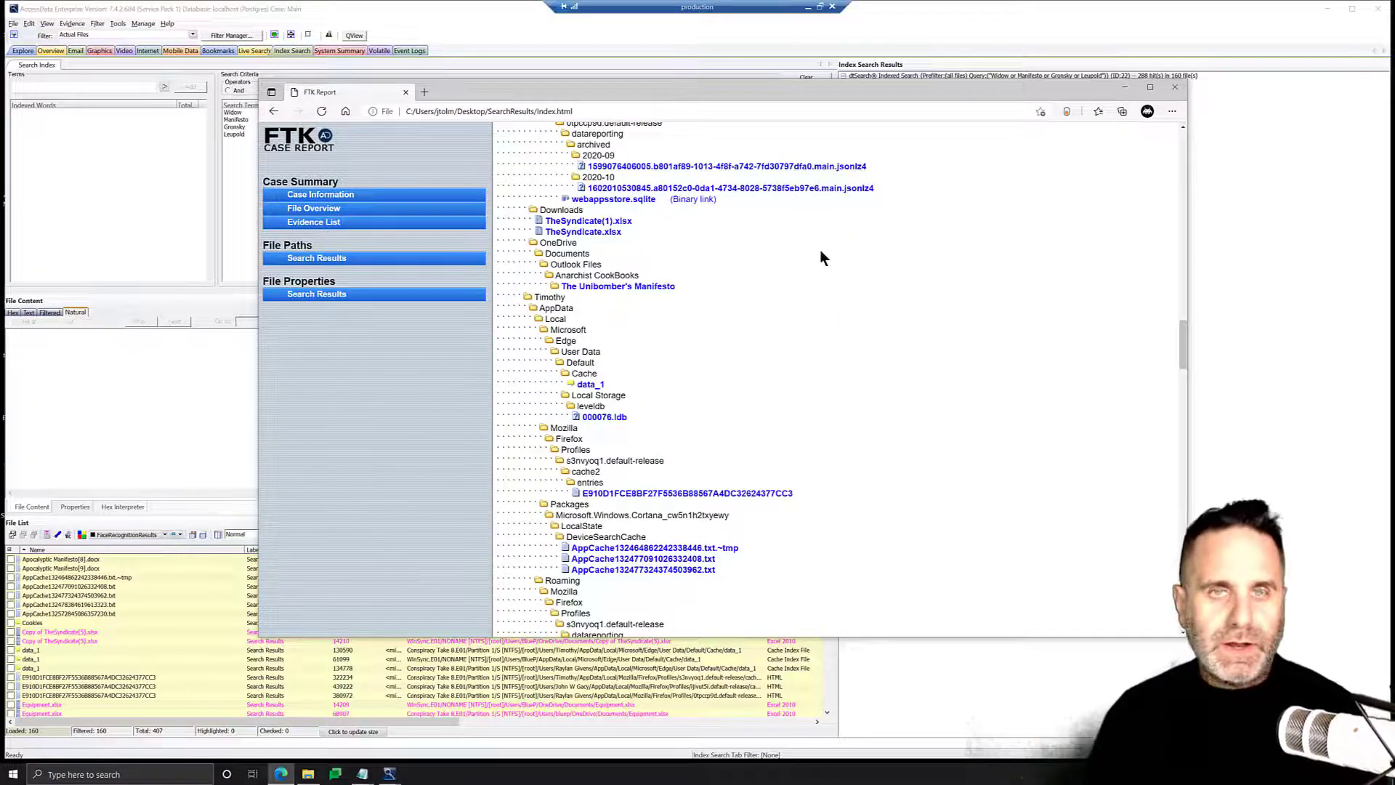
scroll(834, 294, "down", 10)
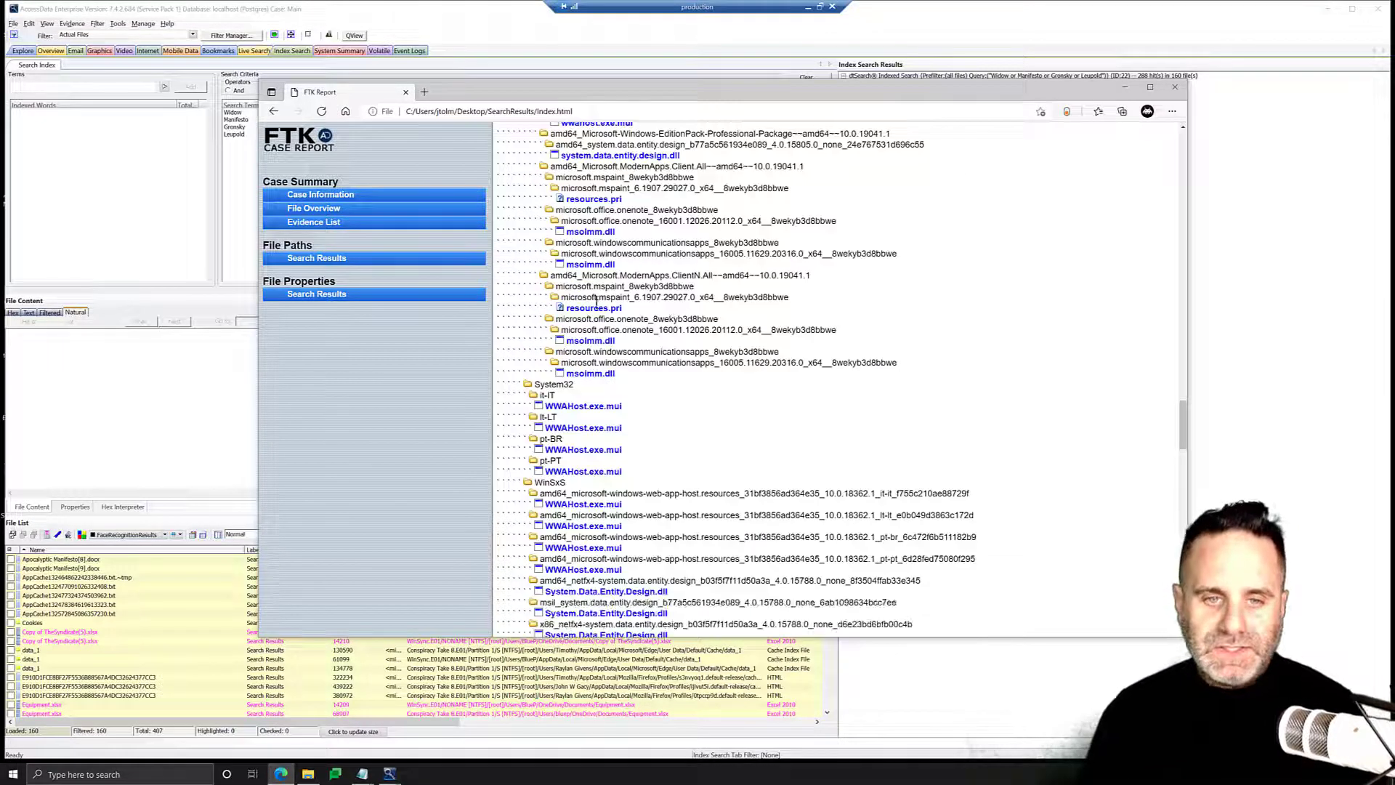
scroll(592, 364, "down", 4)
scroll(591, 338, "down", 15)
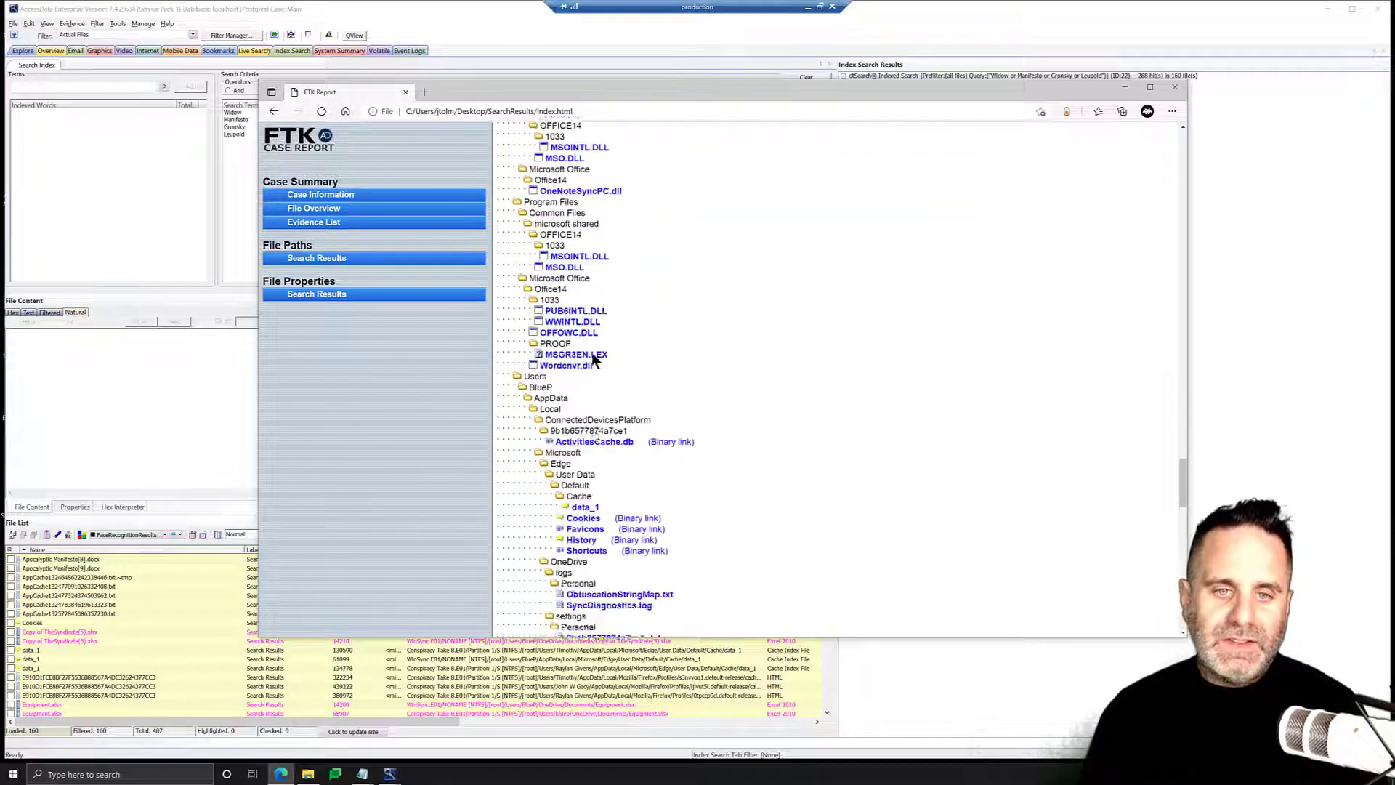
scroll(631, 413, "up", 5)
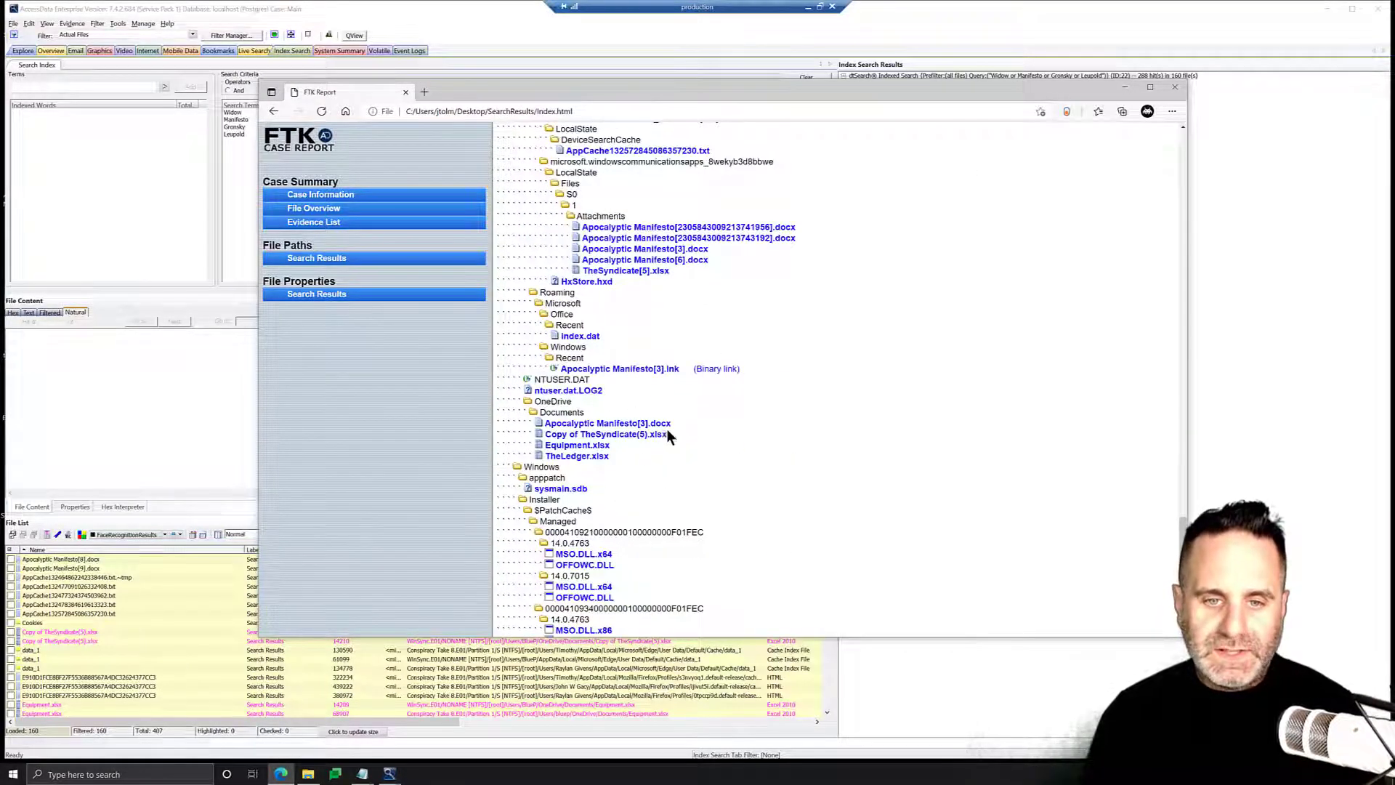
scroll(582, 416, "up", 6)
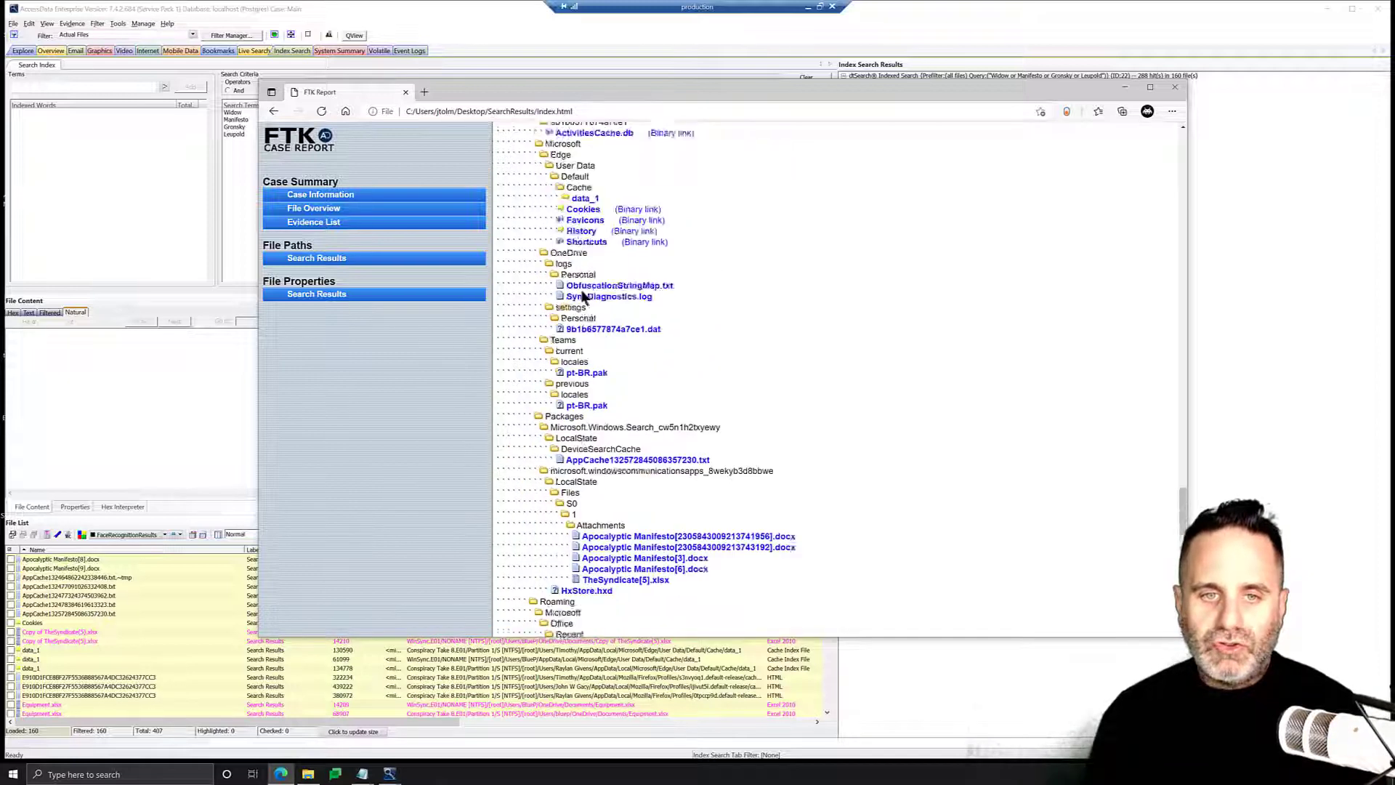
Continue reviewing the File Paths folder tree of the report, up to the user profile folders.
scroll(638, 398, "up", 5)
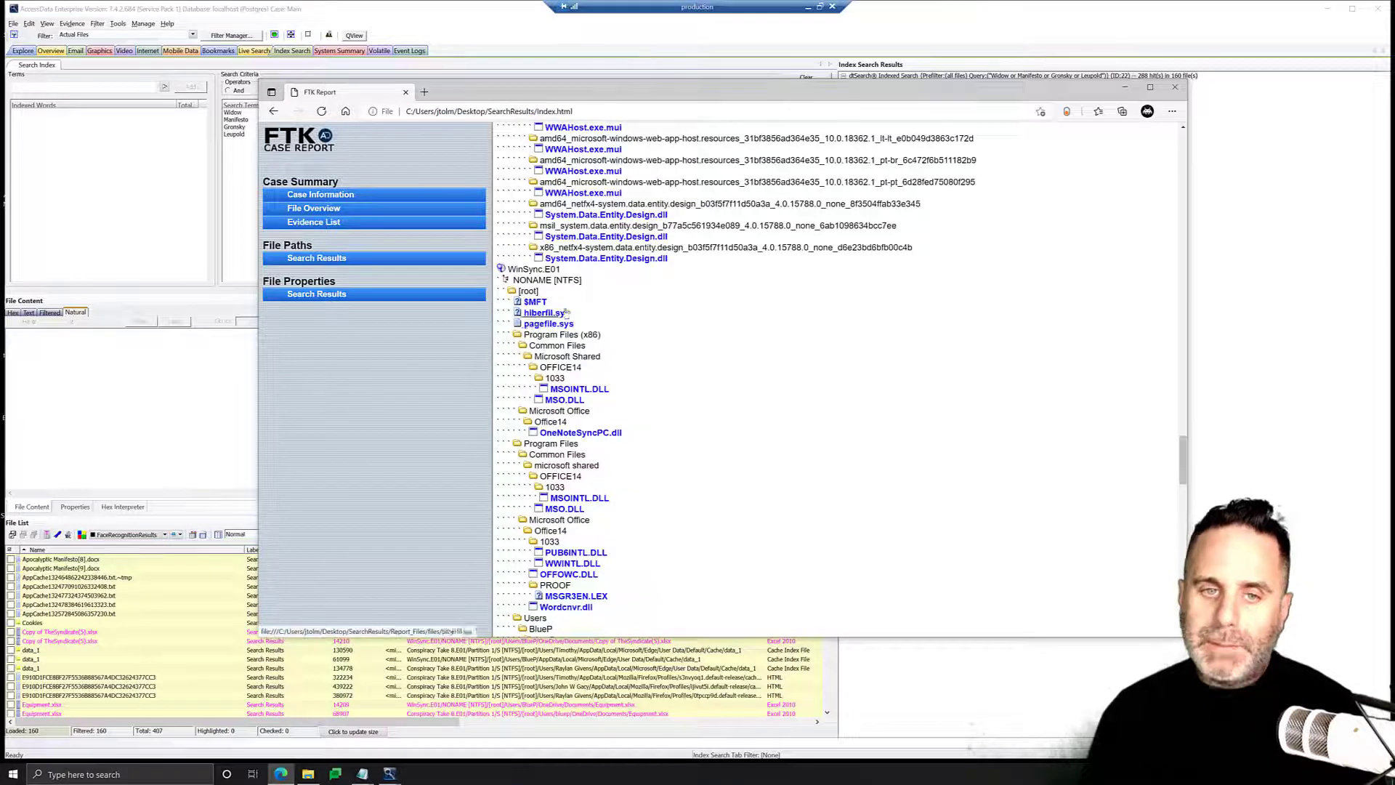
scroll(582, 316, "down", 5)
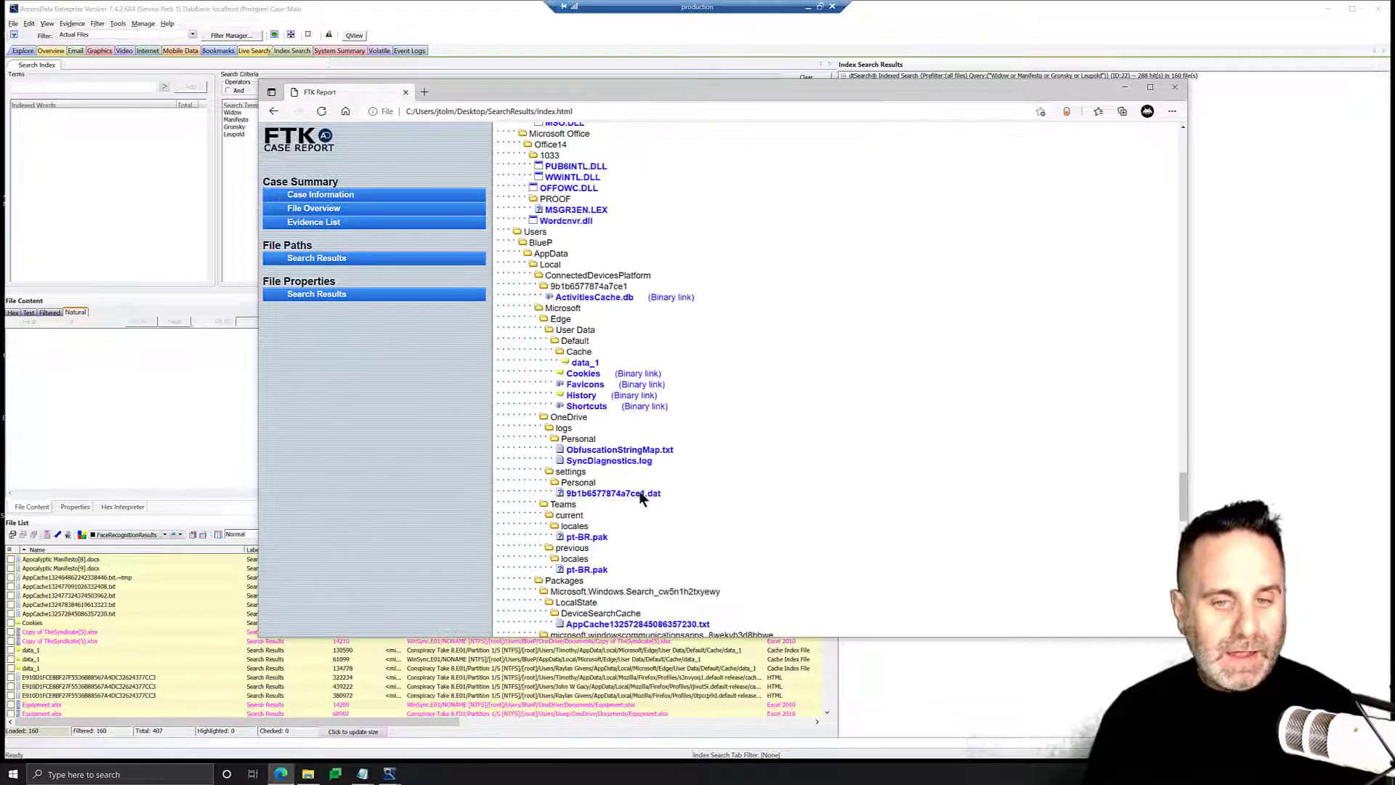
scroll(647, 480, "down", 6)
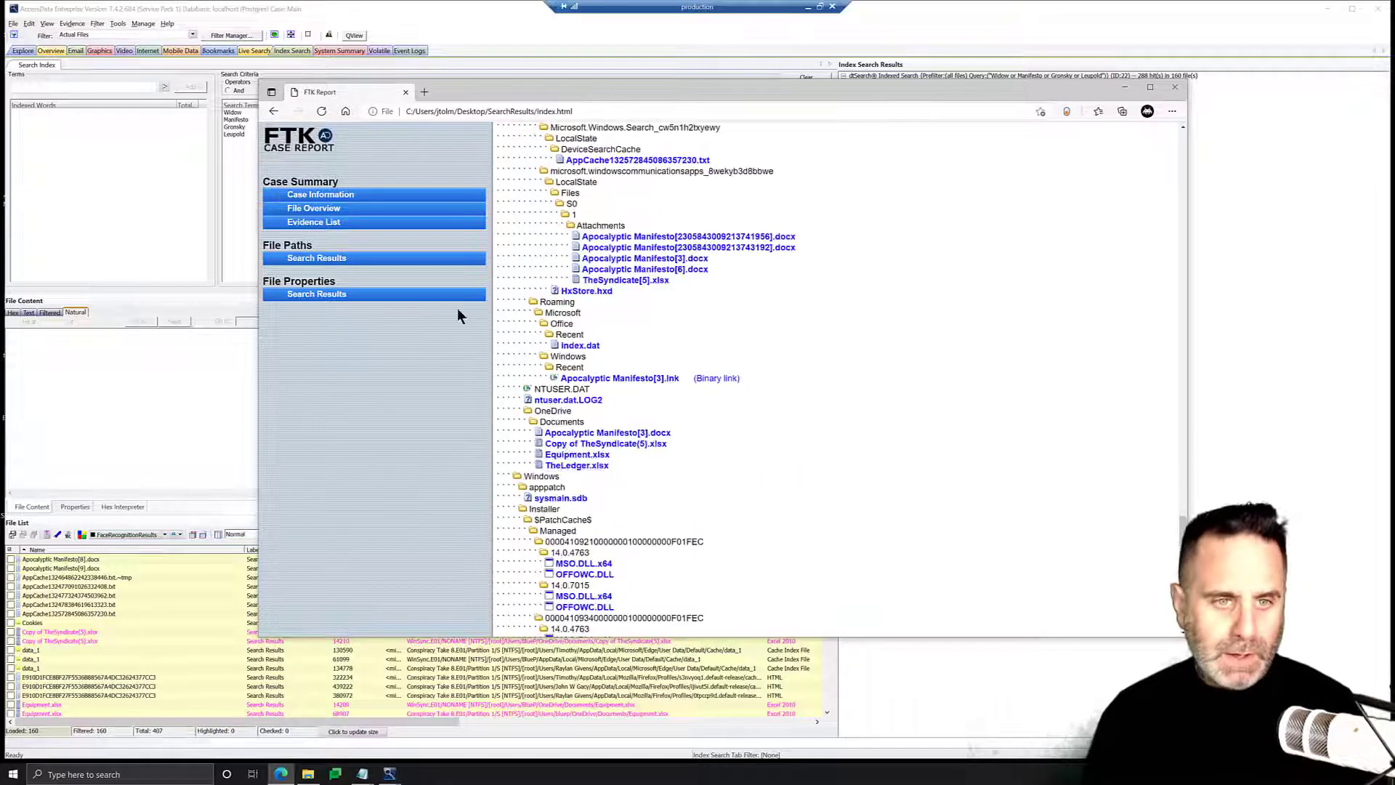
Open the report's File Properties Search Results section and review each file's path, dates, owner and item number.
left_click(348, 294)
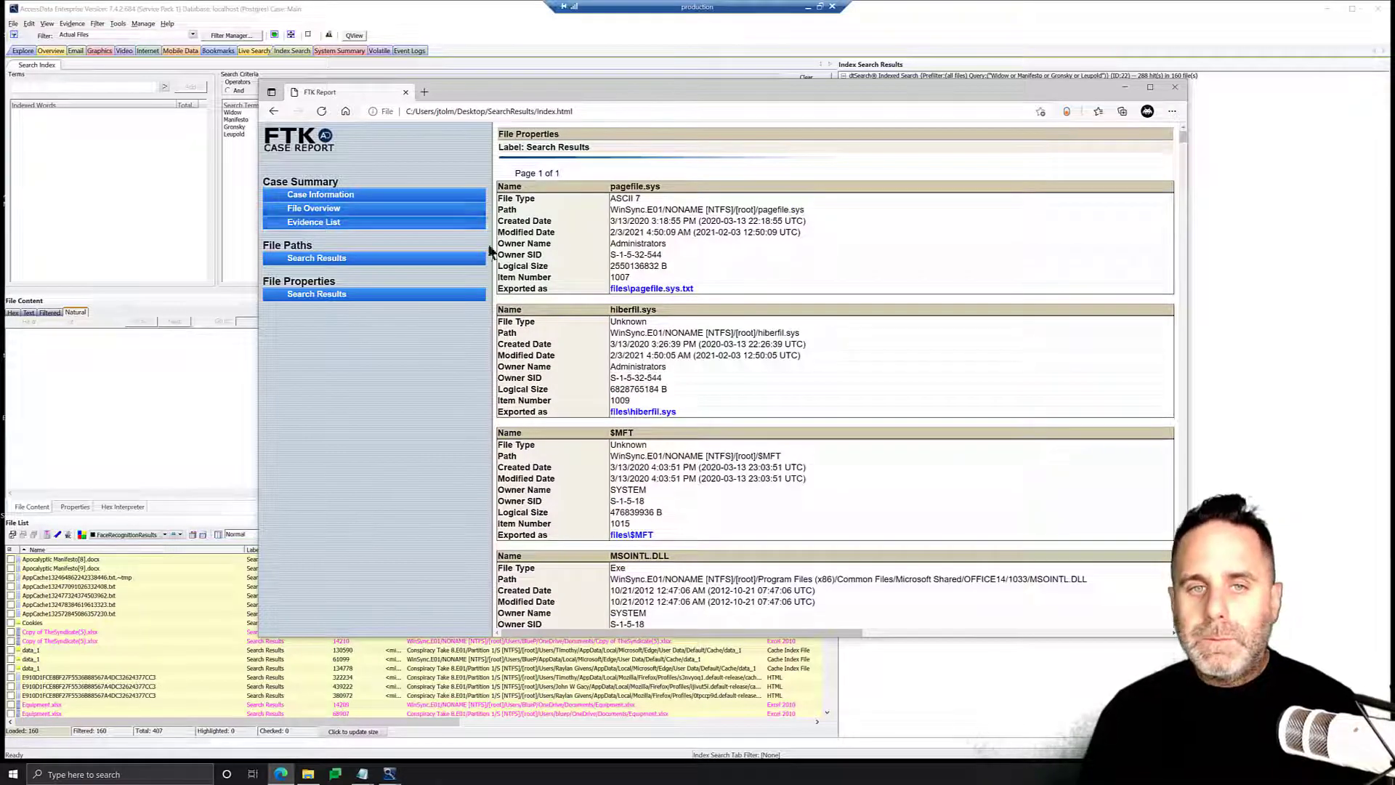
scroll(685, 258, "down", 1)
scroll(685, 258, "down", 10)
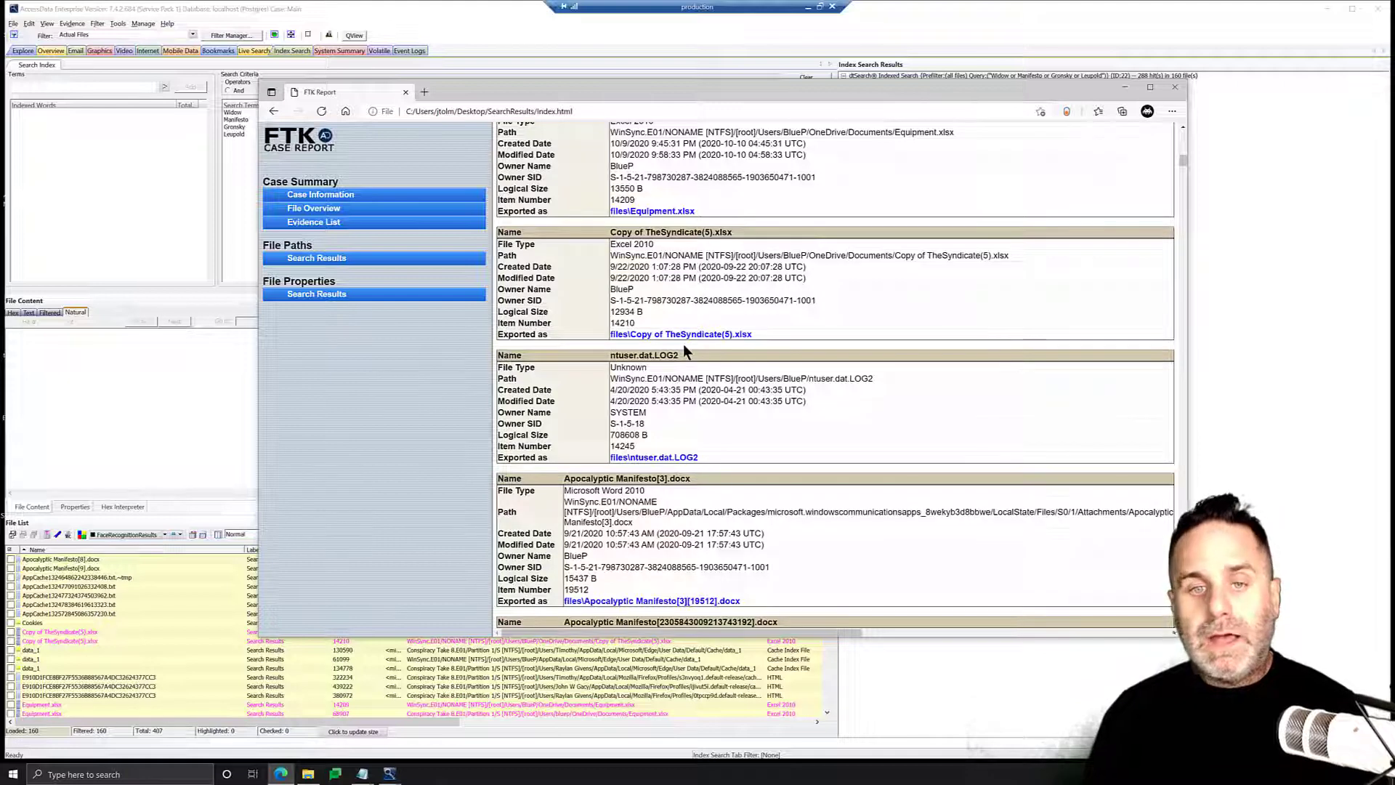
double_click(629, 324)
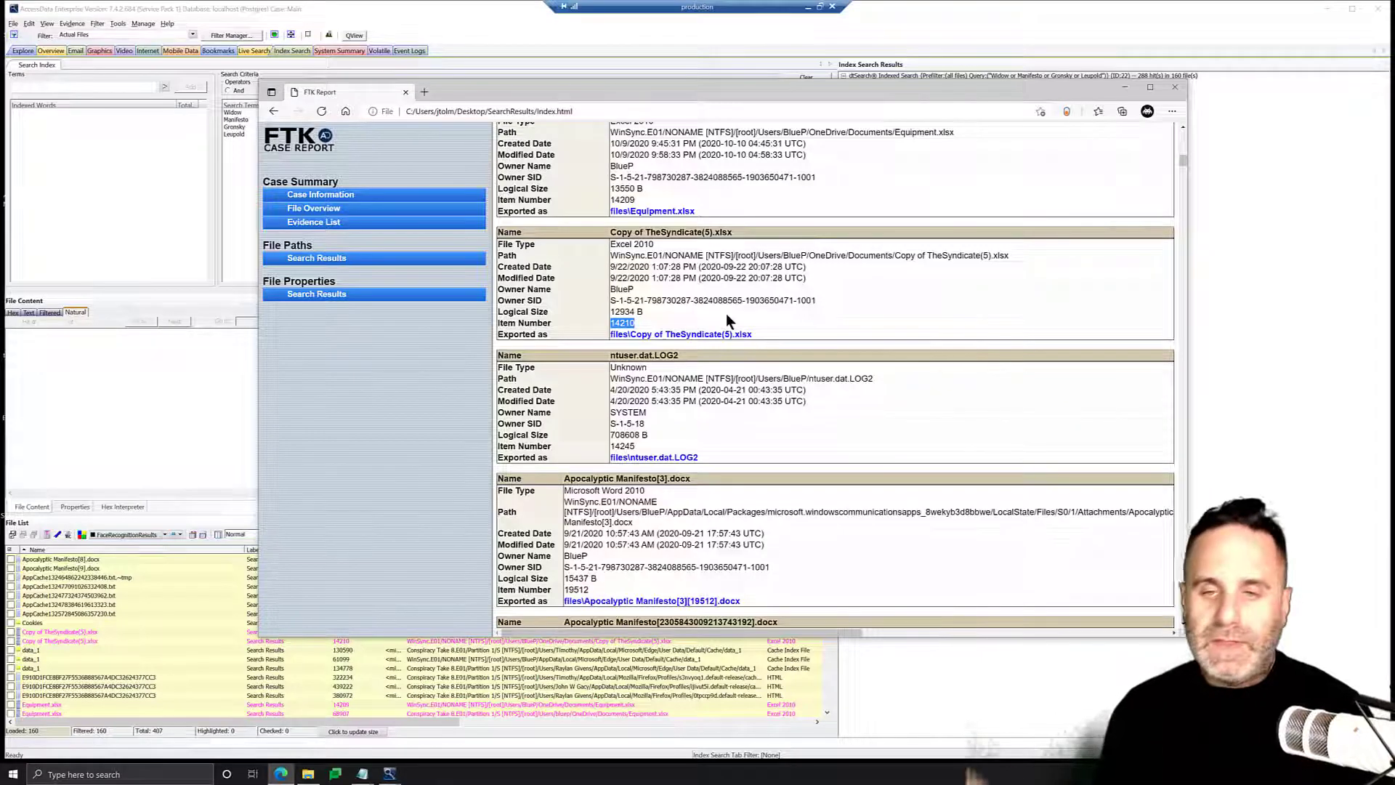
scroll(734, 319, "down", 4)
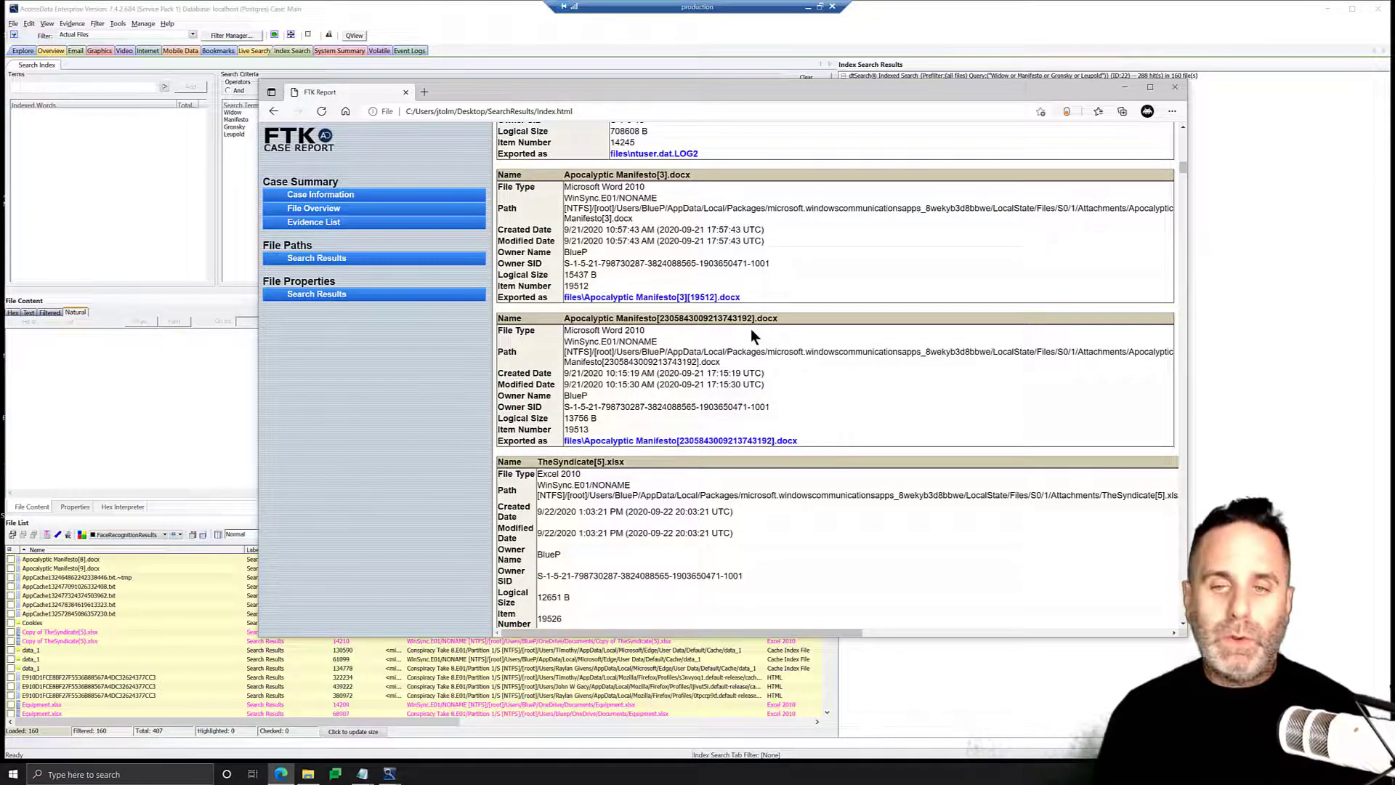
scroll(763, 356, "down", 4)
scroll(767, 364, "down", 12)
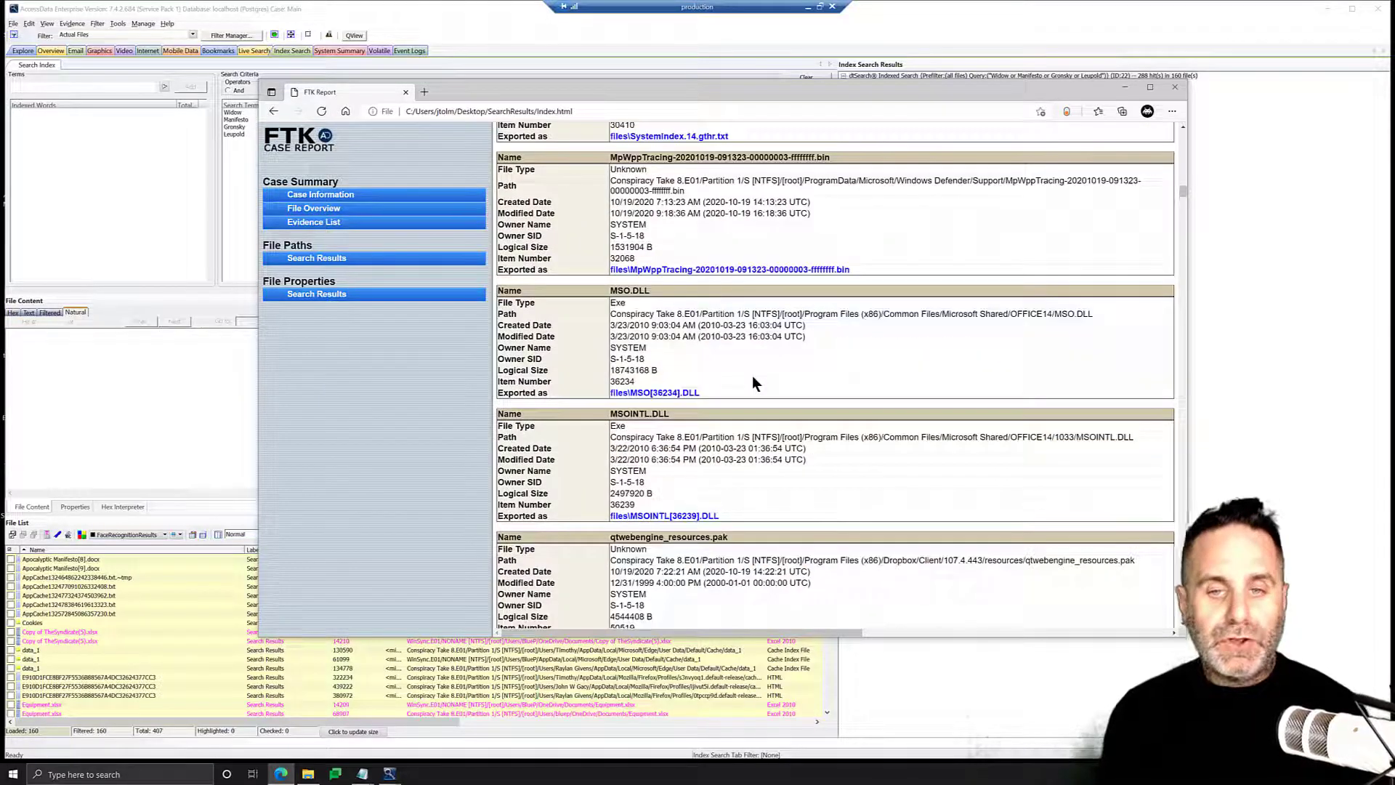